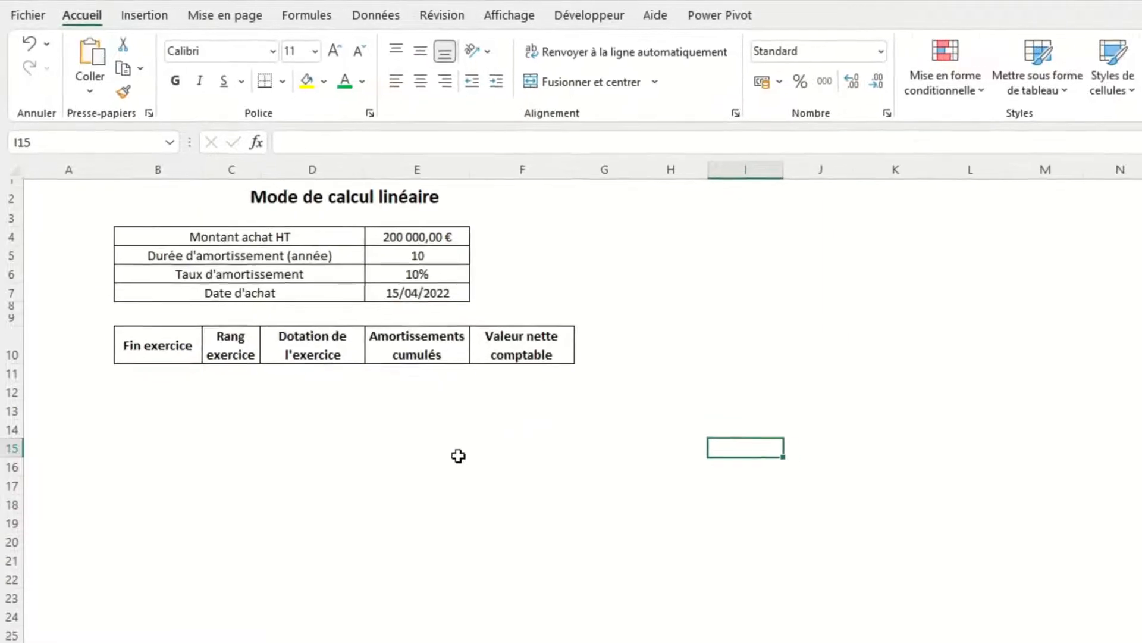
Enter the first fiscal year-end in B11 with the formula =DATE(ANNEE(E7);12;31), based on the purchase date.
click(160, 357)
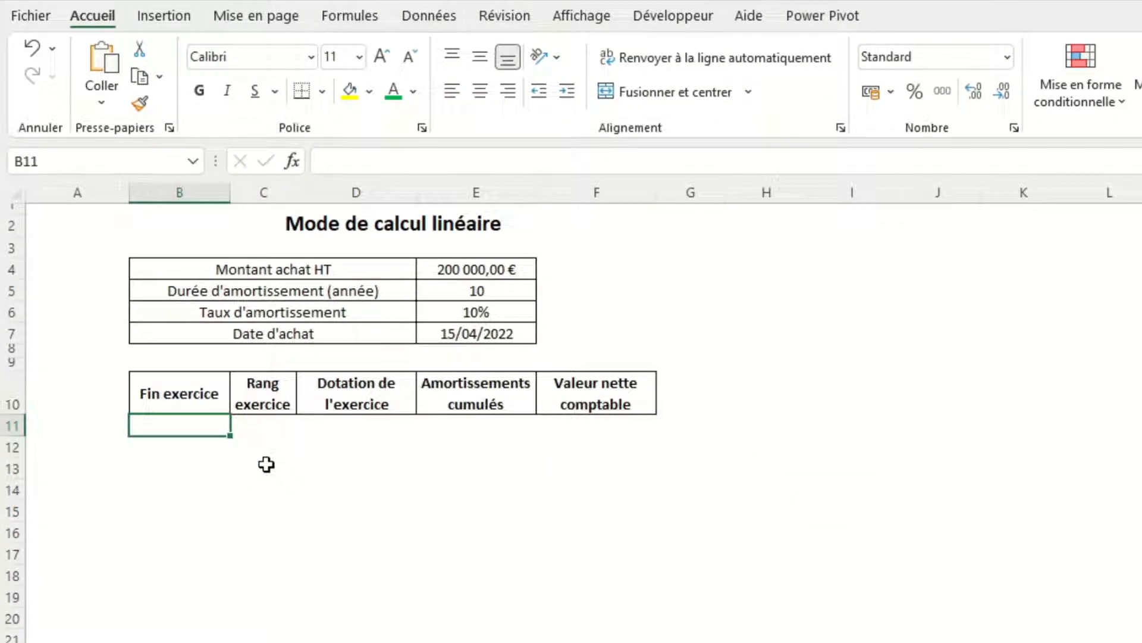
text(=date()
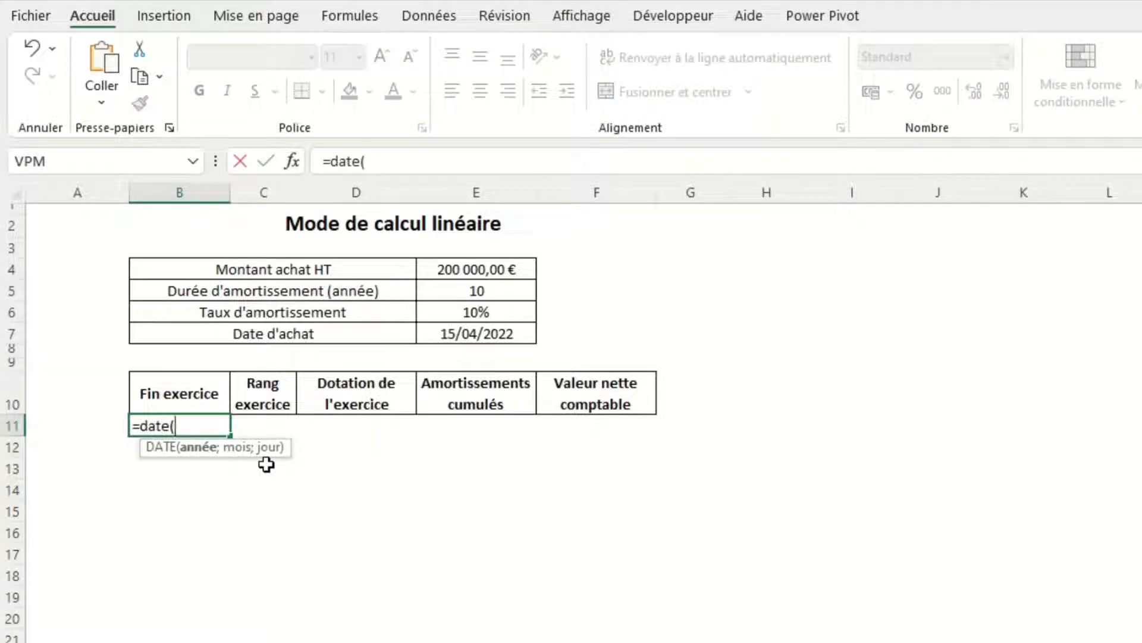
text(annee()
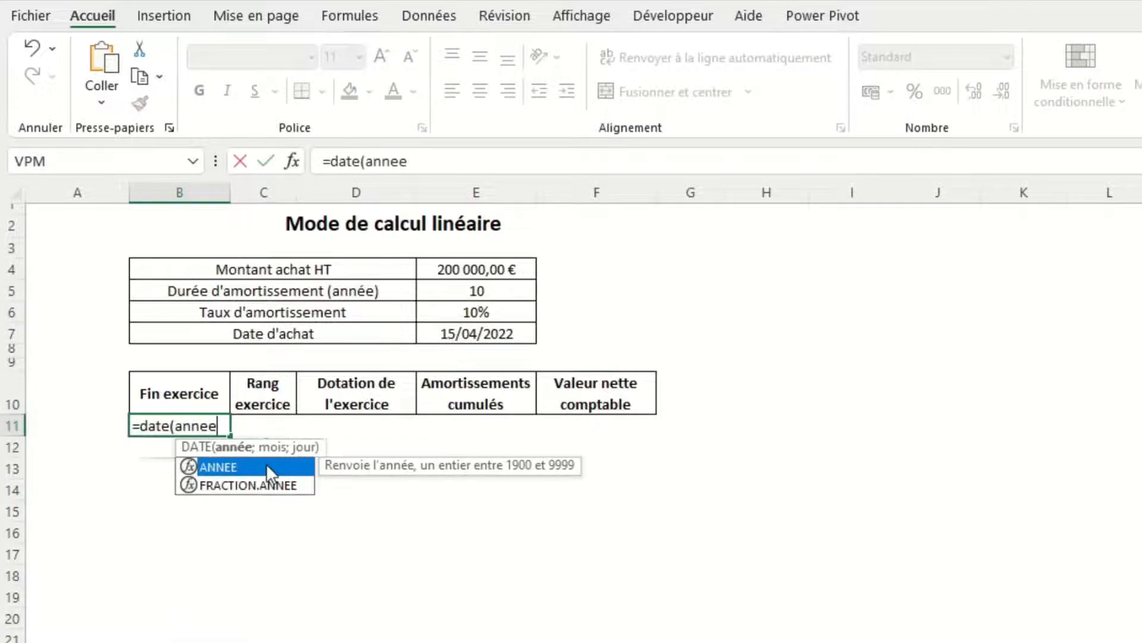
click(498, 335)
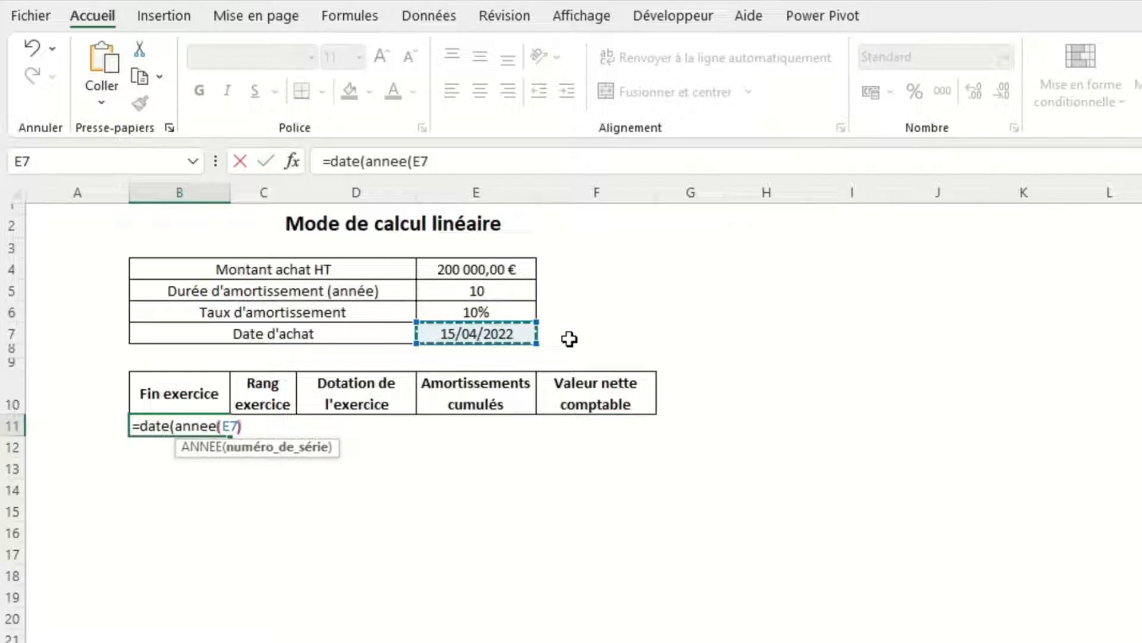
text();)
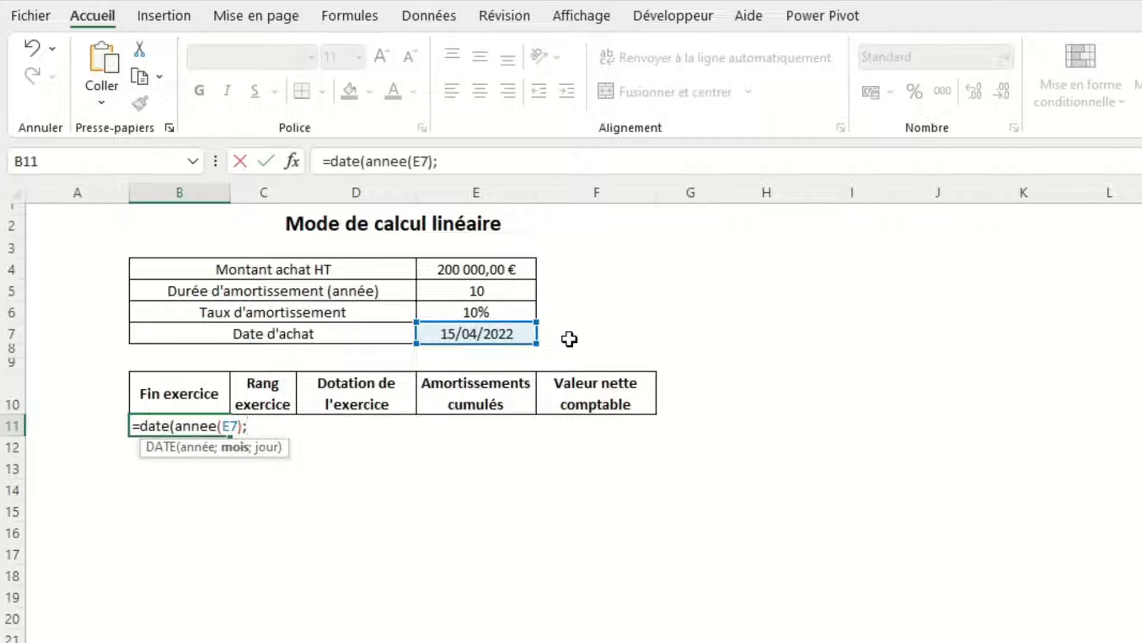
text(12;31))
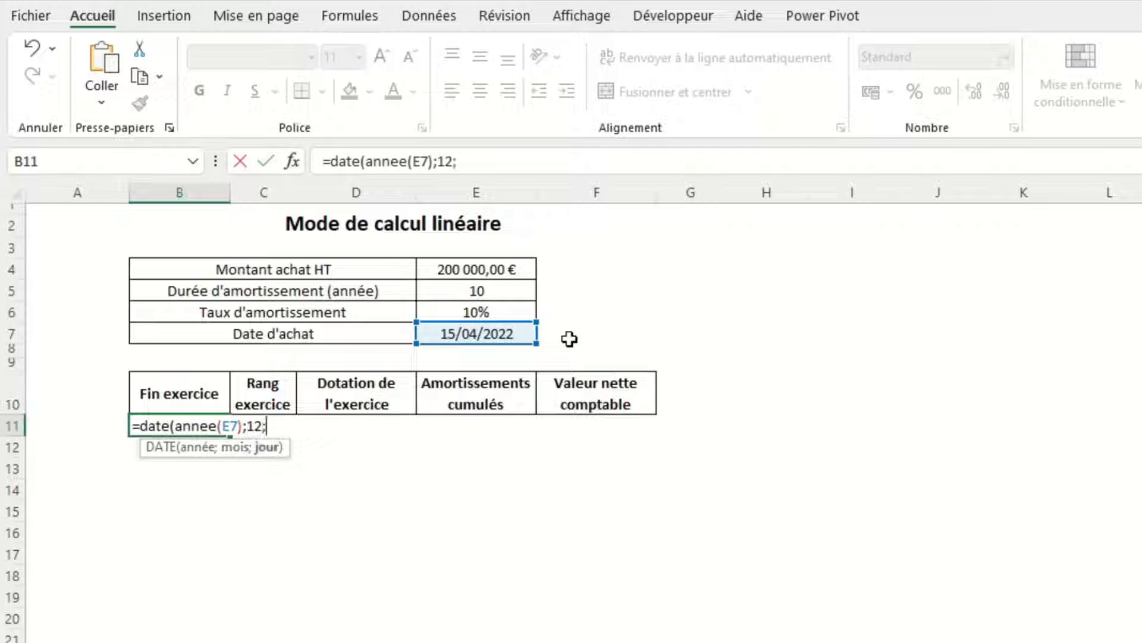
key(Return)
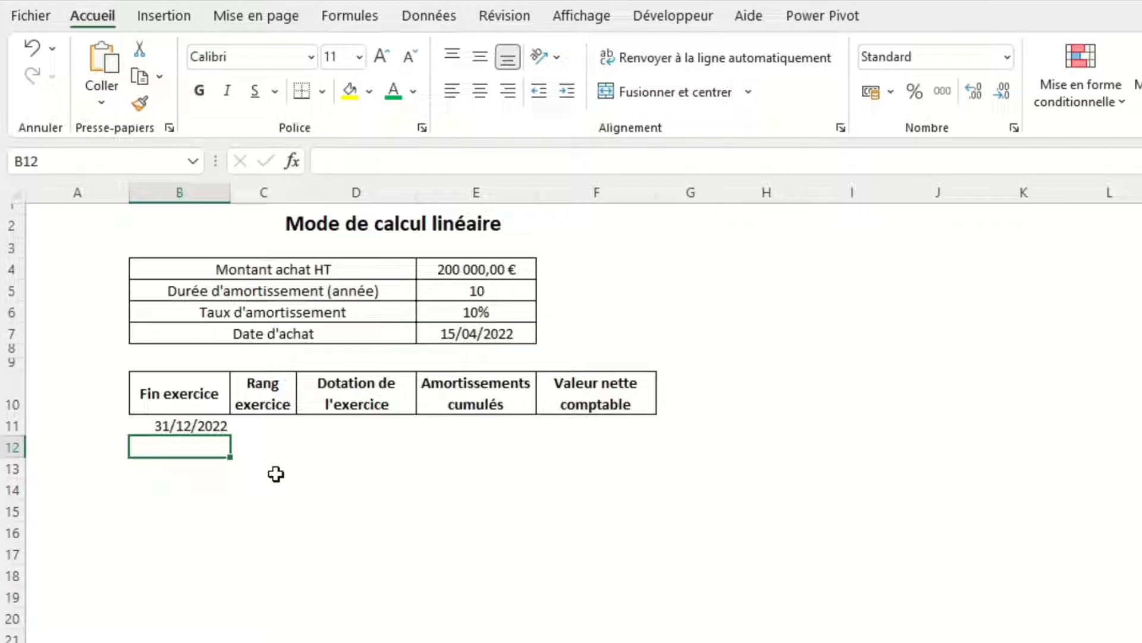
In B12, compute the following year-end with =MOIS.DECALER(B11;12).
text(=mois.)
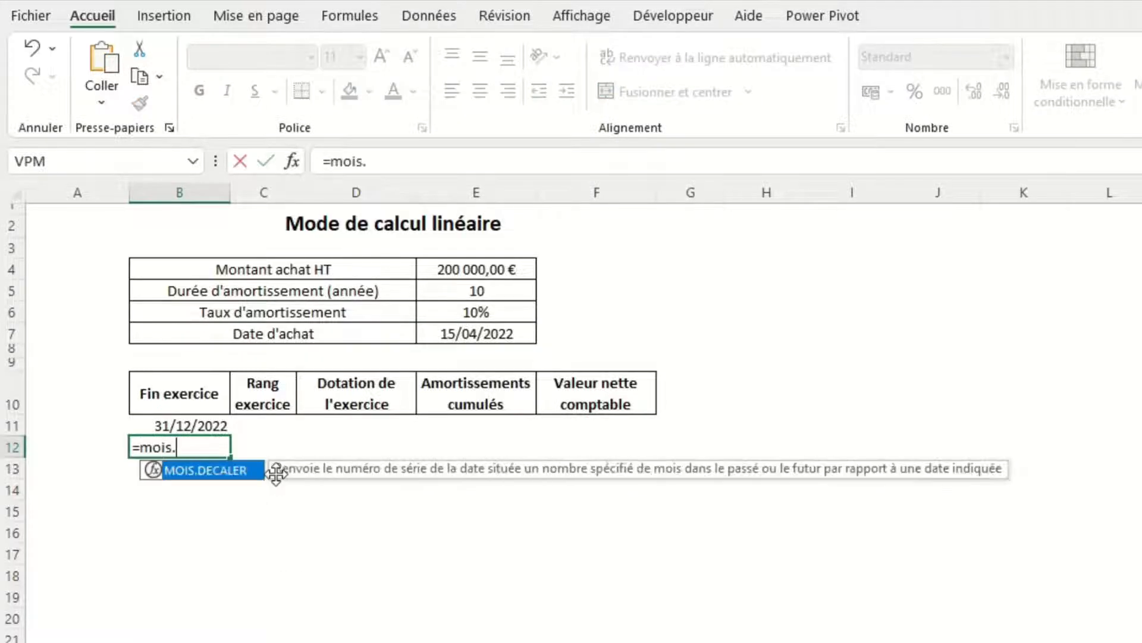
text(decaler()
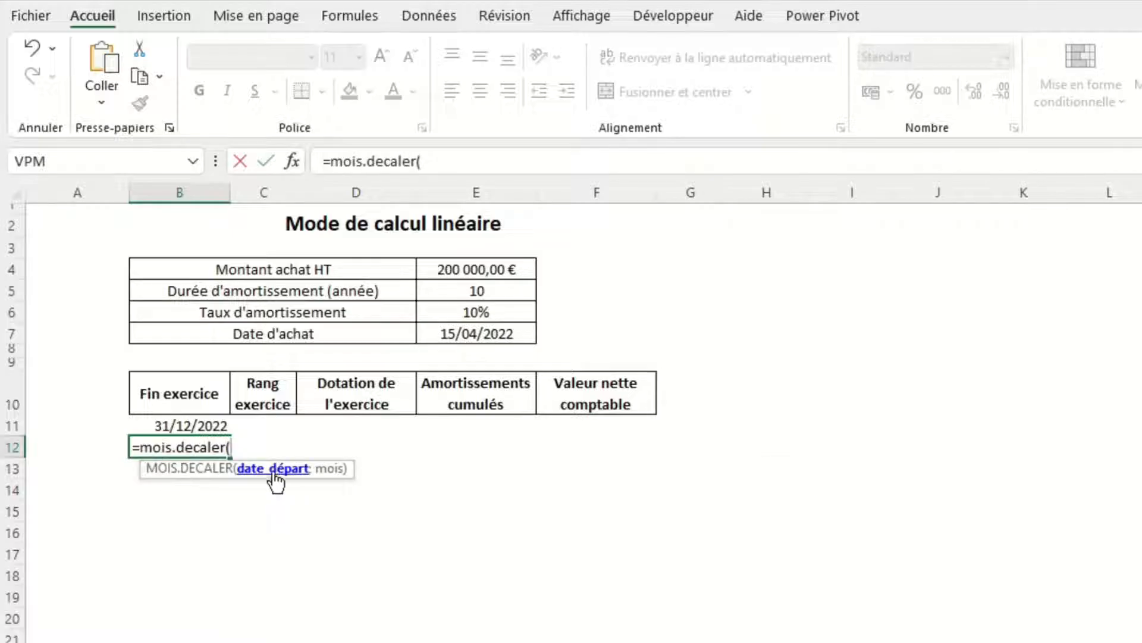
click(164, 425)
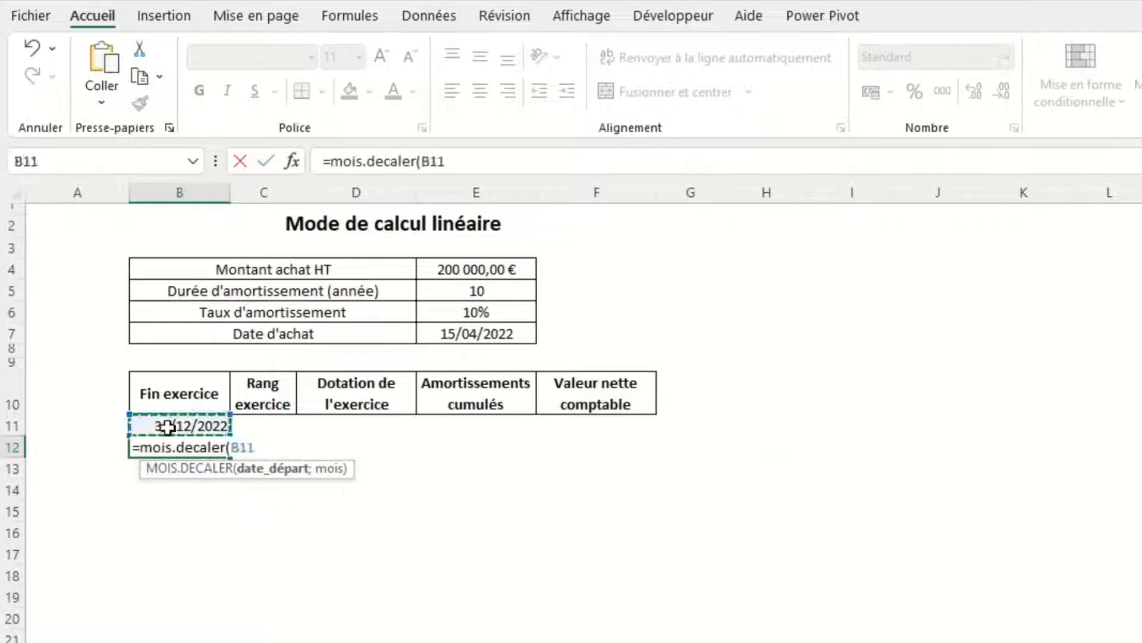
text(;)
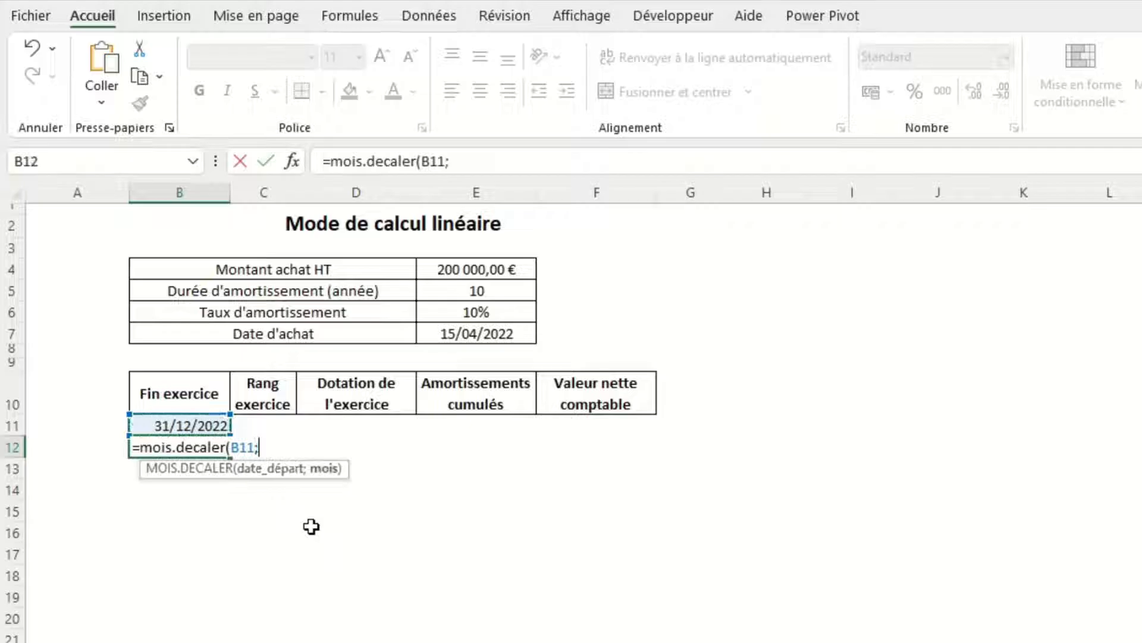
text(12)
key(Return)
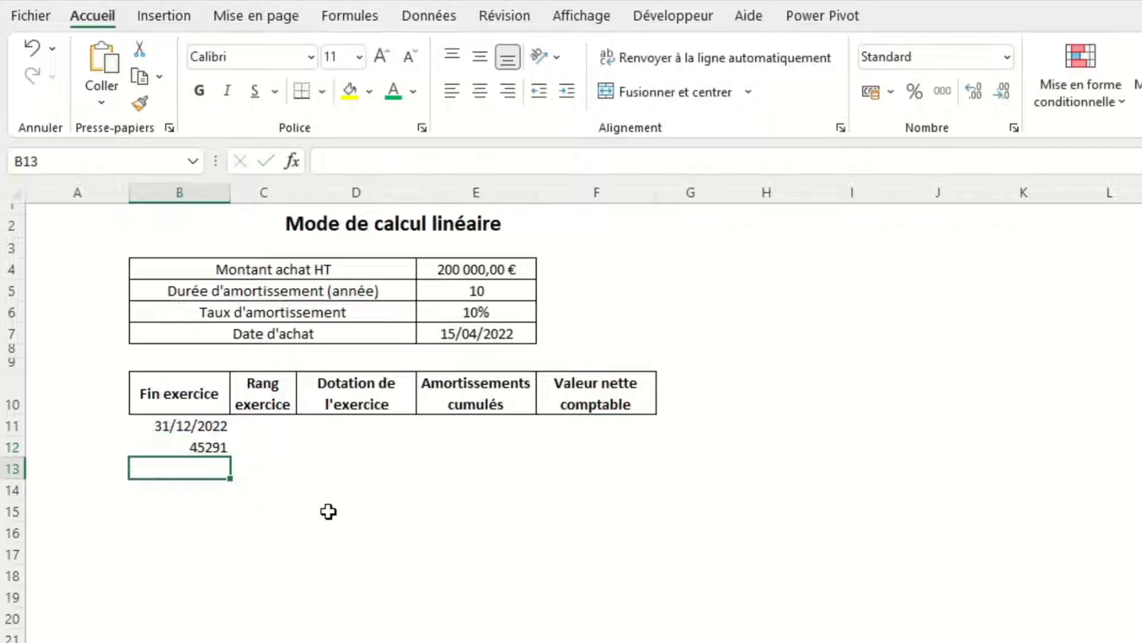
Fill the B12 formula down to B20 and copy B11's date format onto B12:B20.
click(202, 452)
drag(229, 457, 214, 619)
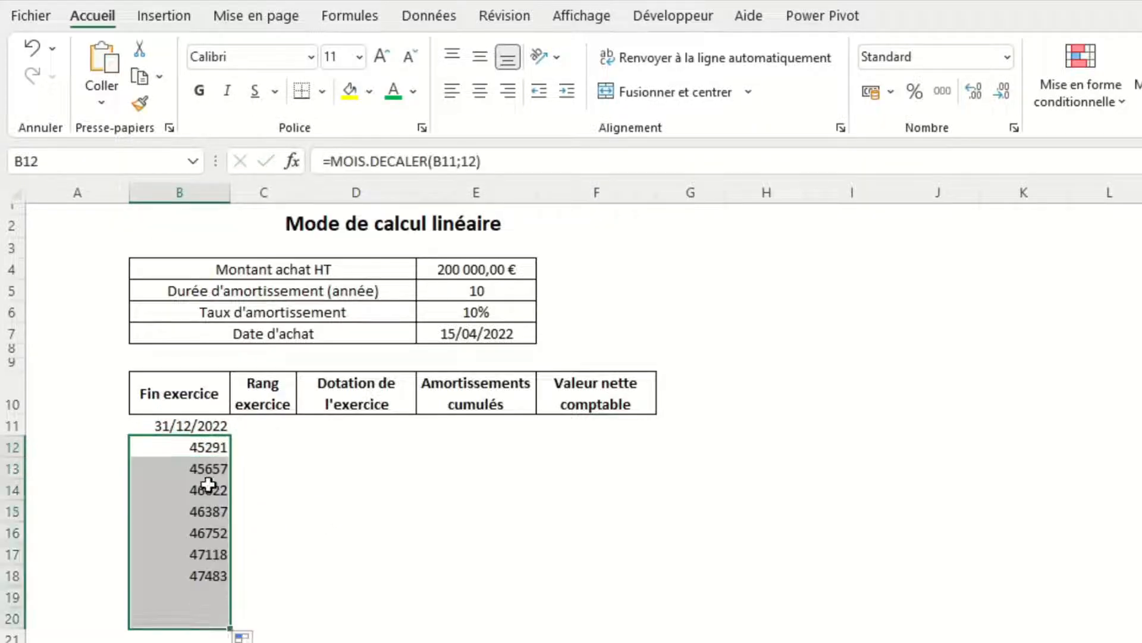
click(197, 425)
click(140, 103)
drag(189, 449, 189, 616)
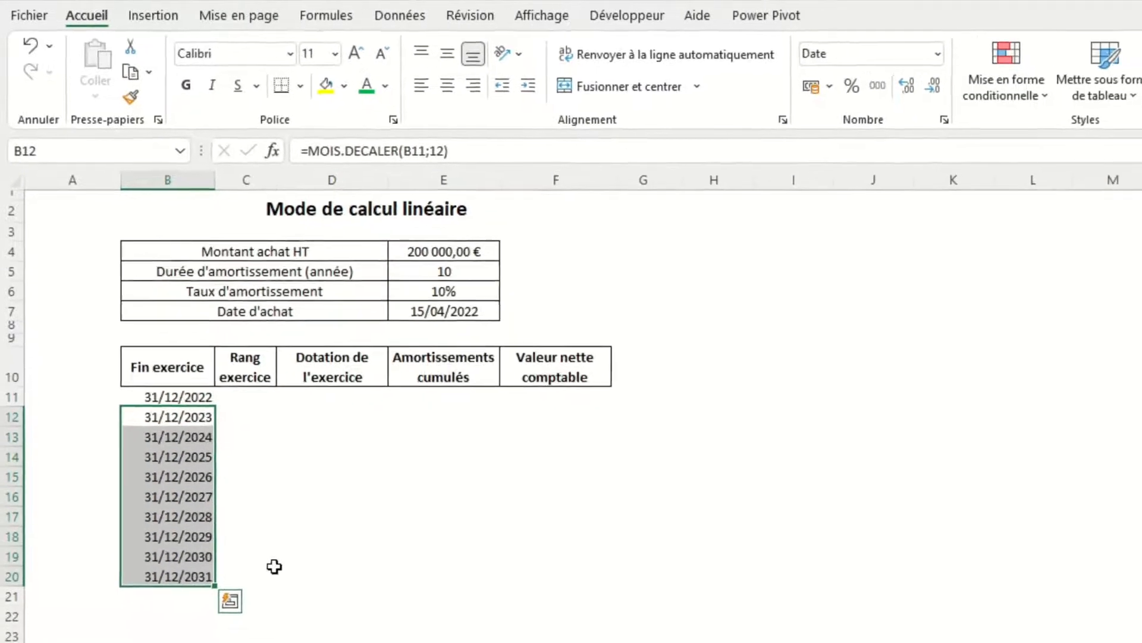
Extend the year-end date series by one more row to B21, and select B11:B21.
click(183, 515)
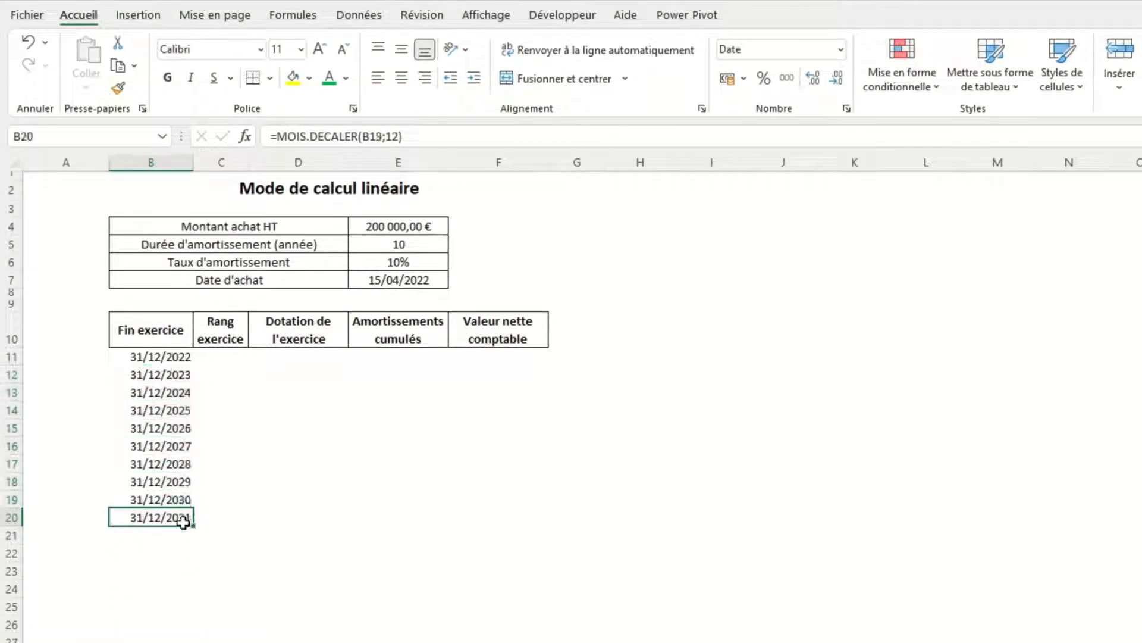
drag(192, 527, 191, 541)
drag(150, 357, 162, 535)
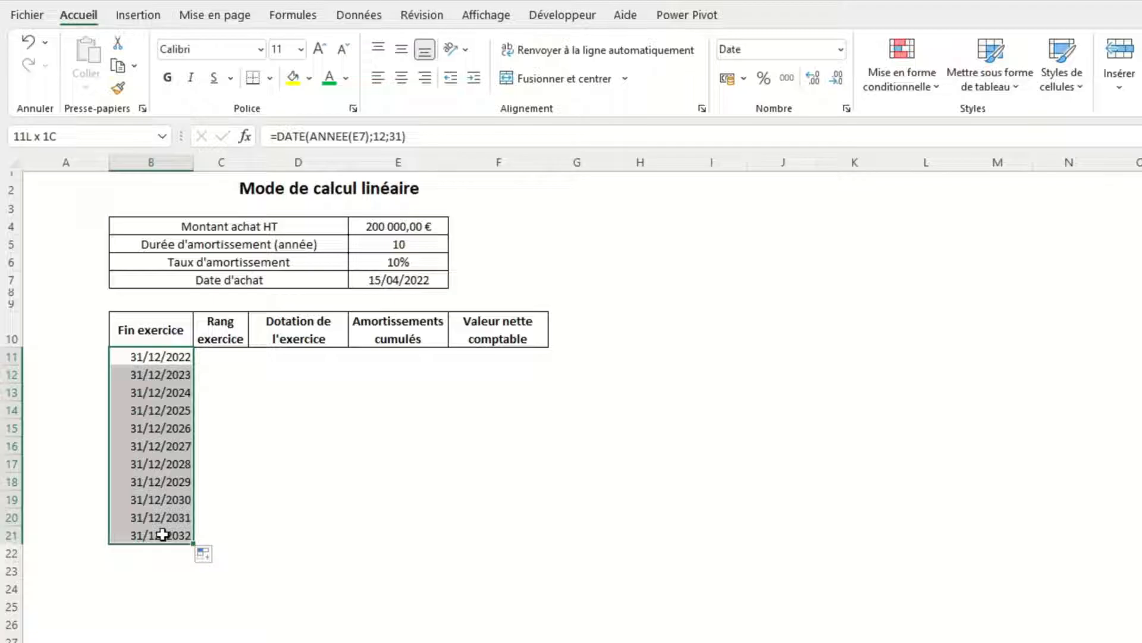
Number the Rang exercice column from 0 to 10 in C11:C21 as an incremented series.
click(225, 355)
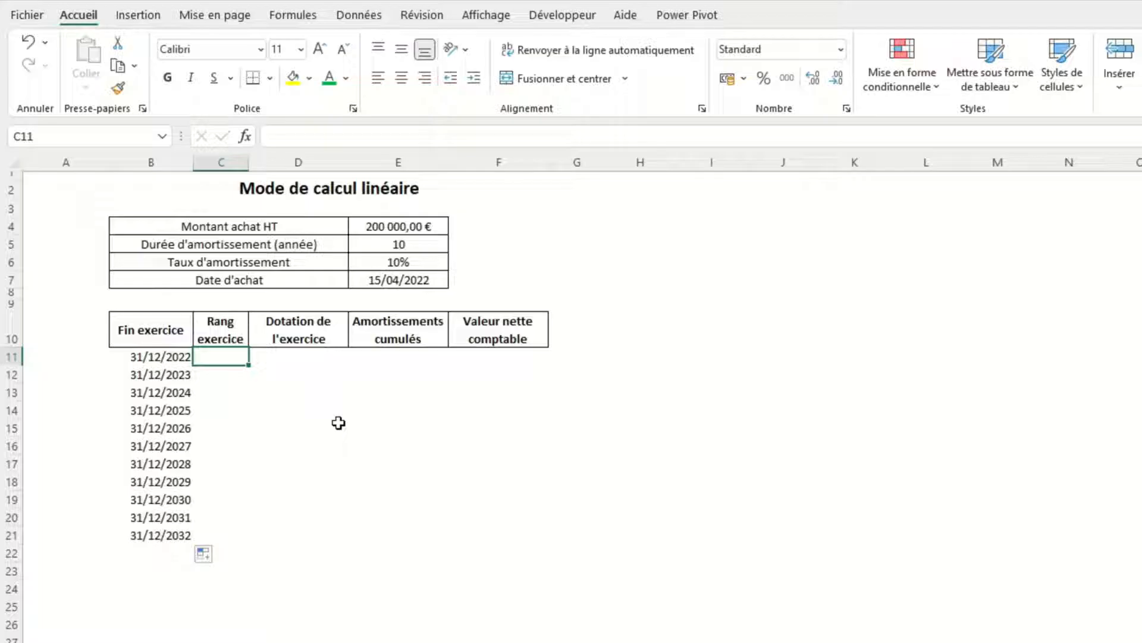
text(0)
key(Return)
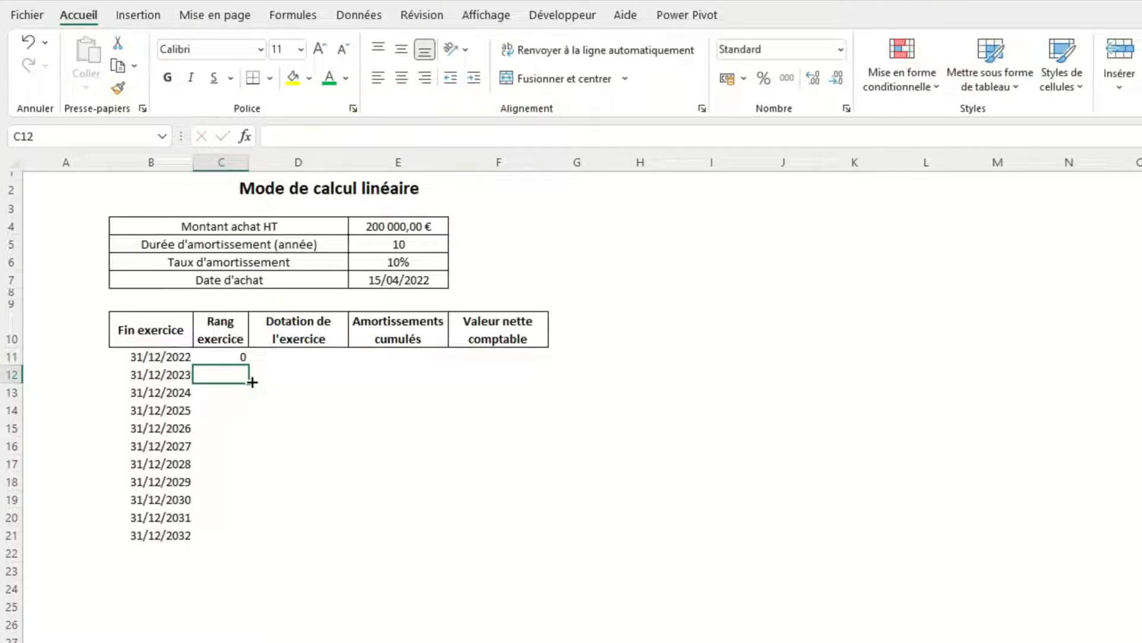
click(236, 353)
double_click(252, 365)
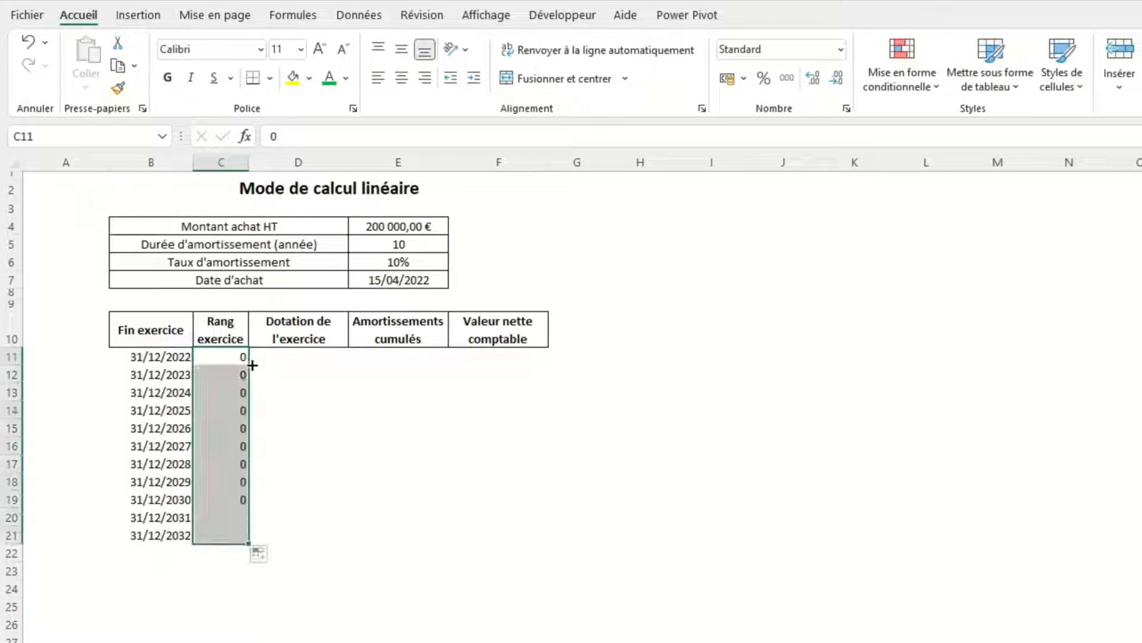
click(261, 553)
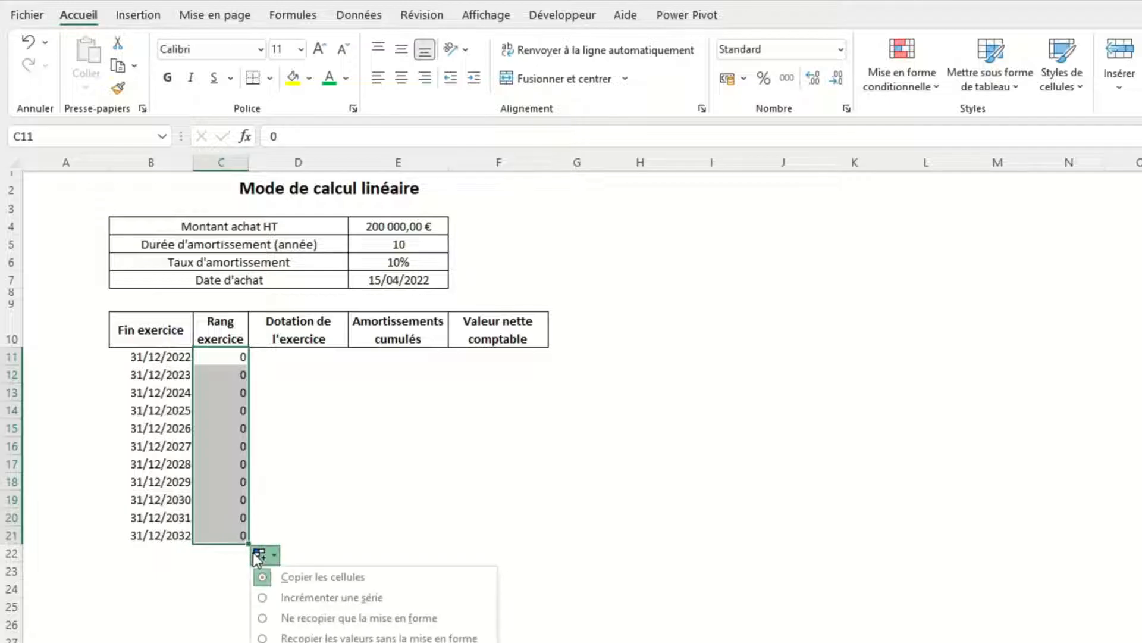
click(283, 597)
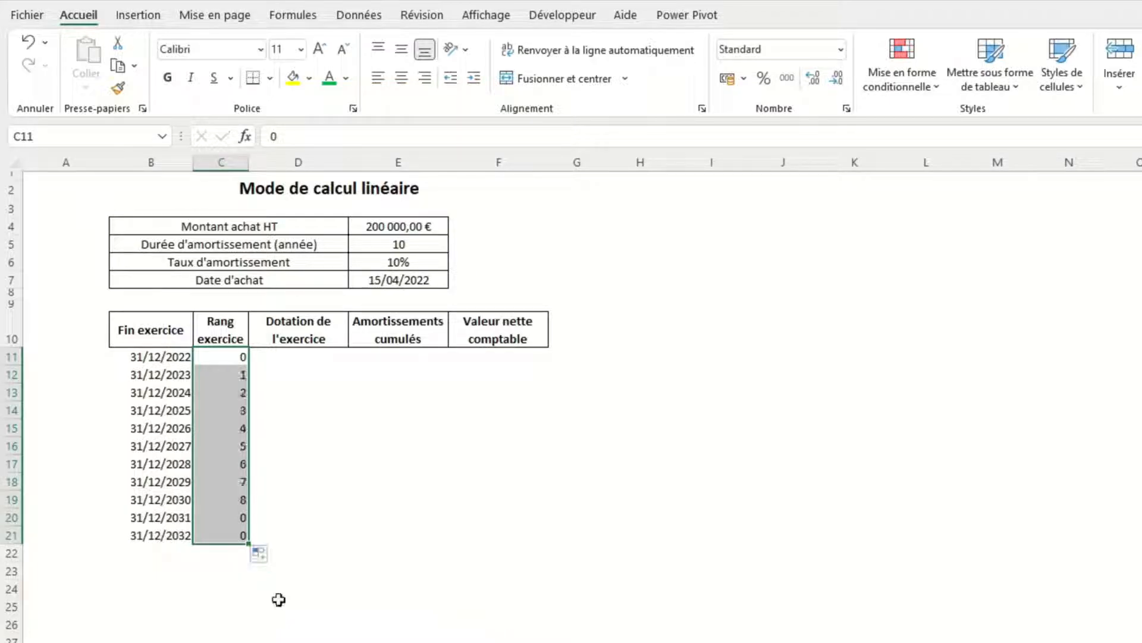
click(279, 601)
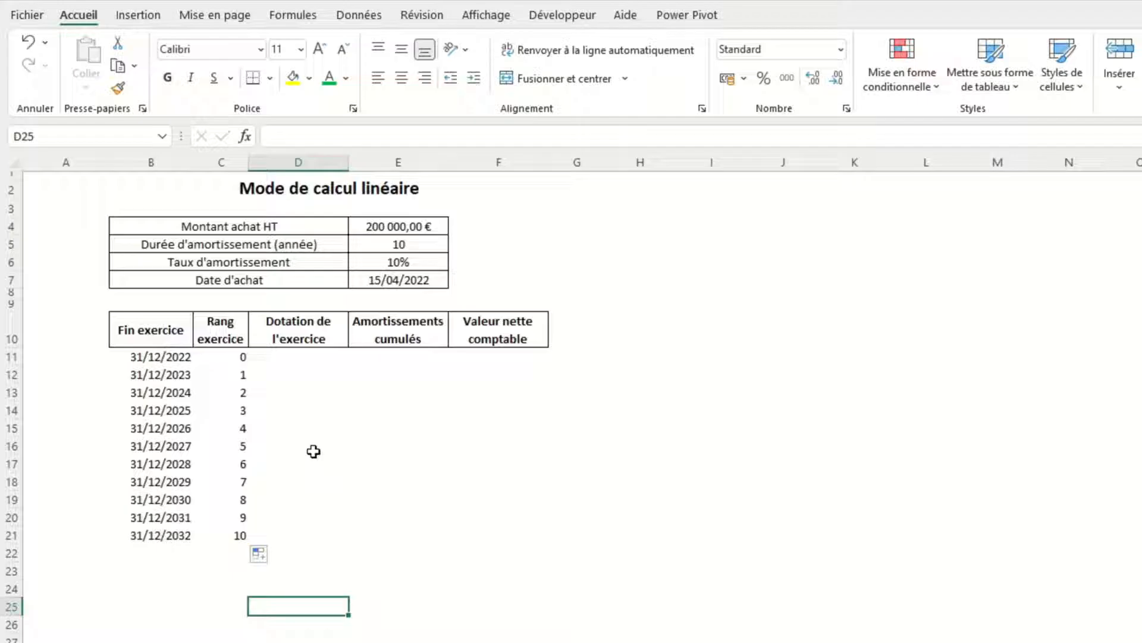
Apply all borders to the body of the depreciation table, B11:F21.
click(312, 361)
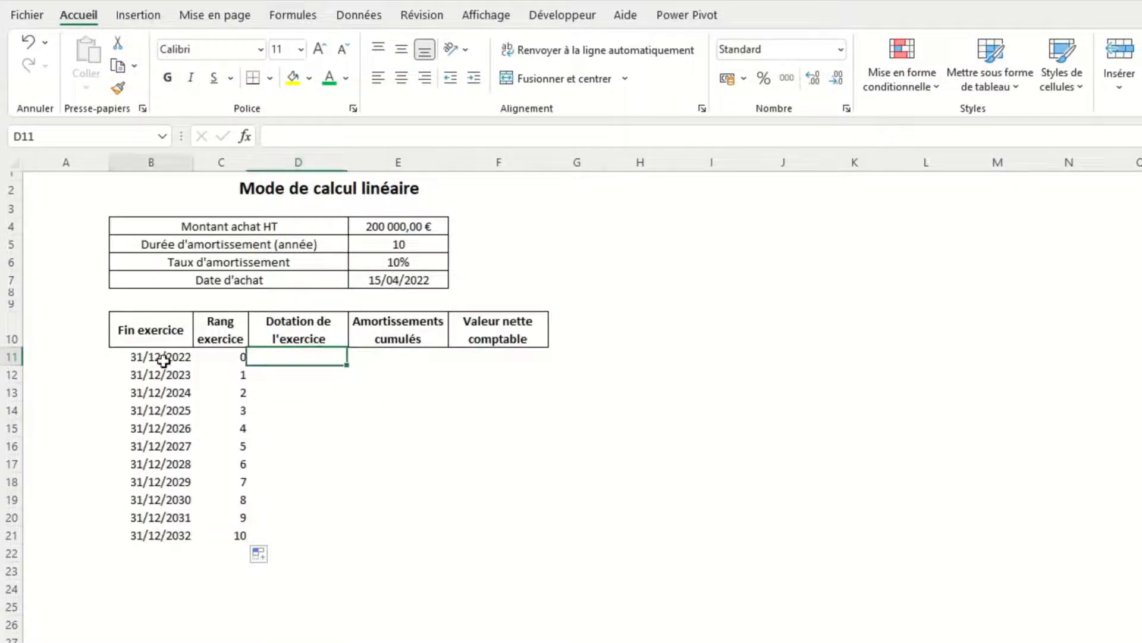
drag(166, 357, 524, 535)
click(270, 77)
click(308, 257)
click(316, 357)
text(=amor)
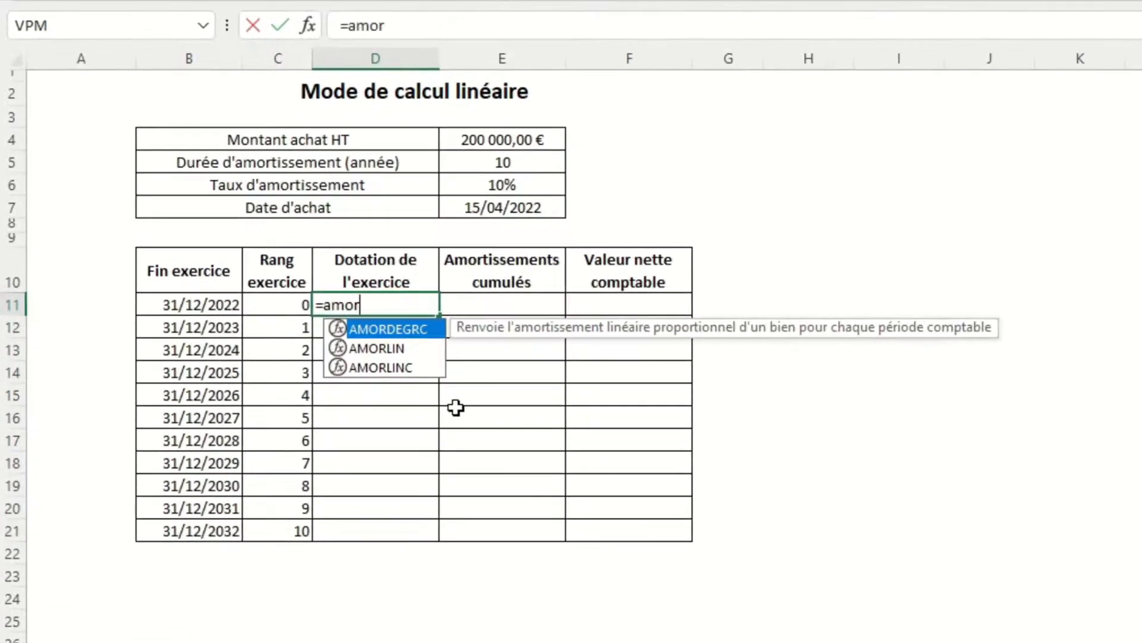
text(li)
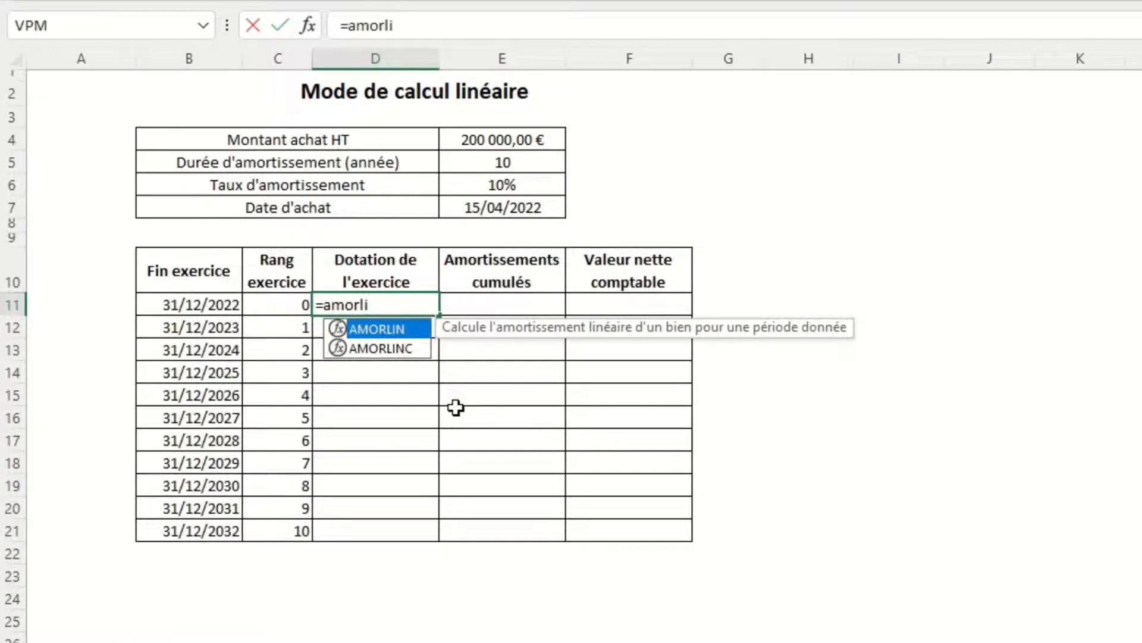
click(412, 350)
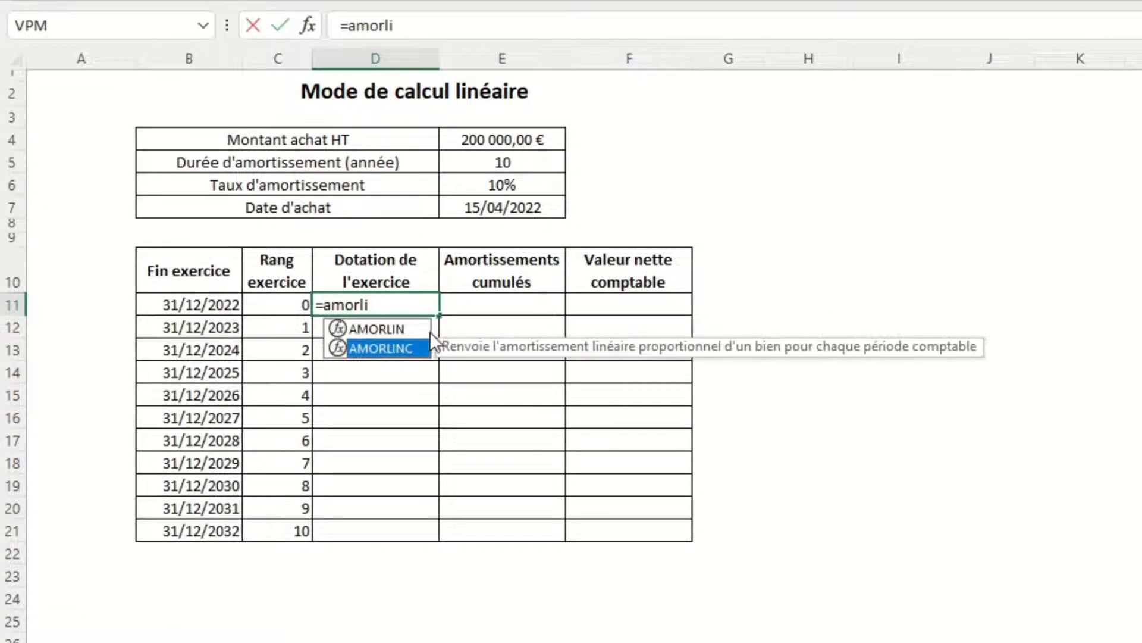
click(427, 331)
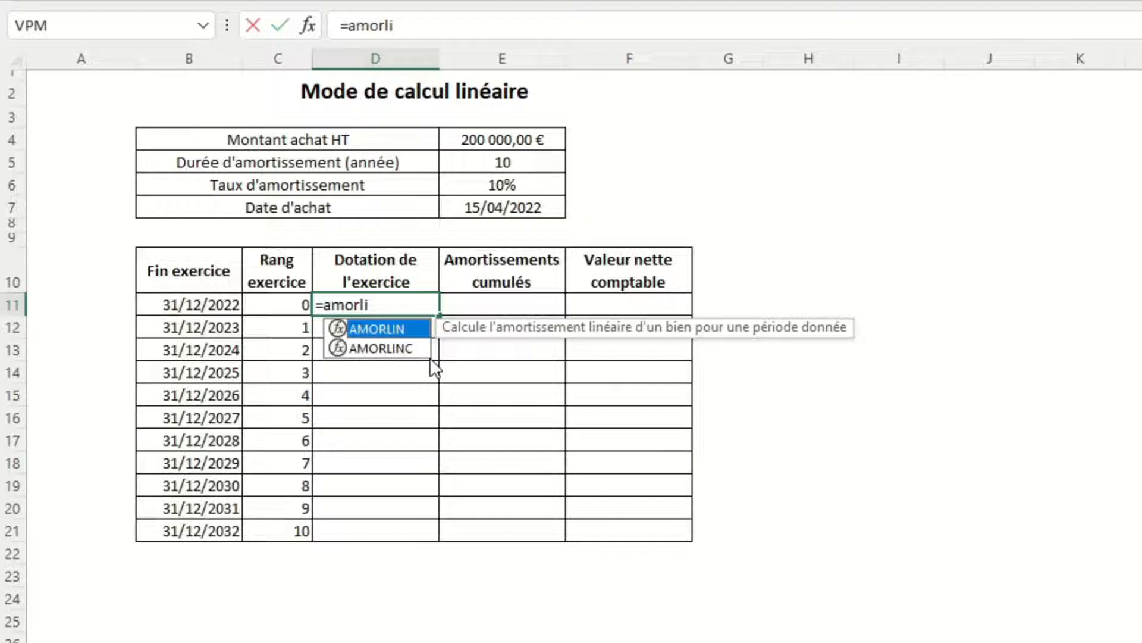
key(BackSpace)
key(BackSpace)
key(BackSpace)
key(BackSpace)
key(BackSpace)
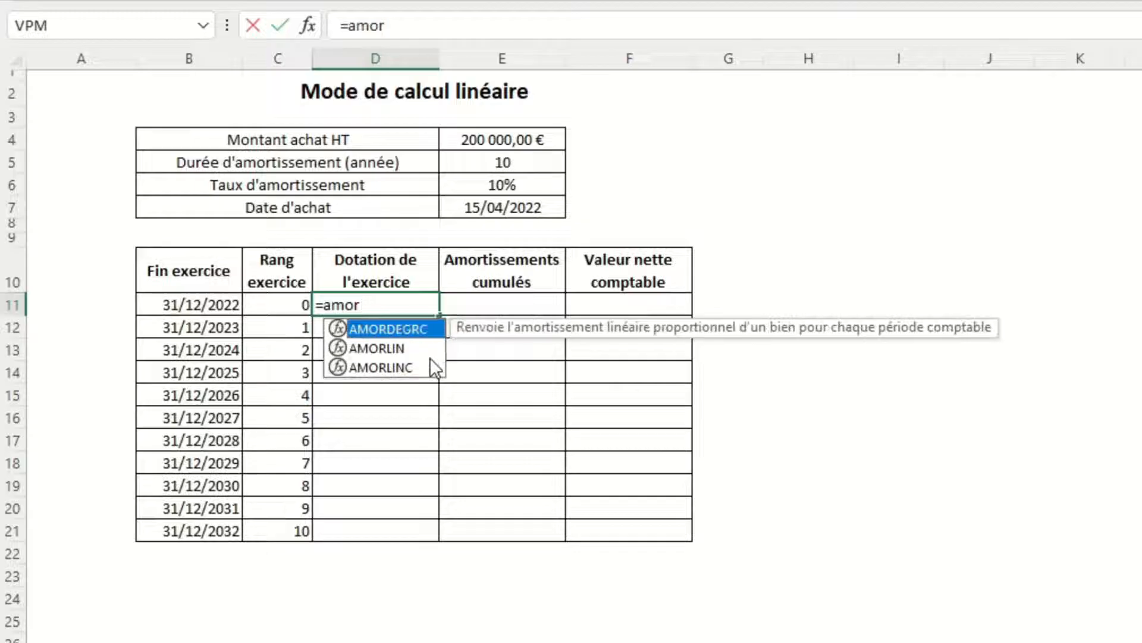
key(BackSpace)
key(BackSpace)
key(Return)
key(Up)
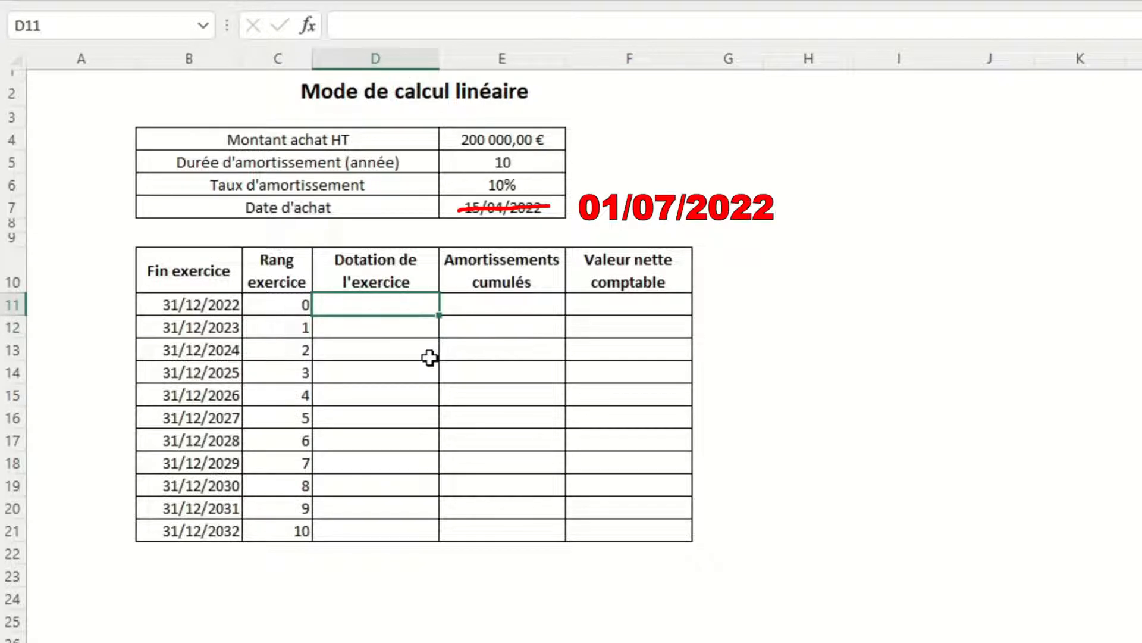
Enter 10000 as the Dotation de l'exercice in D11 and in D21.
text(10000)
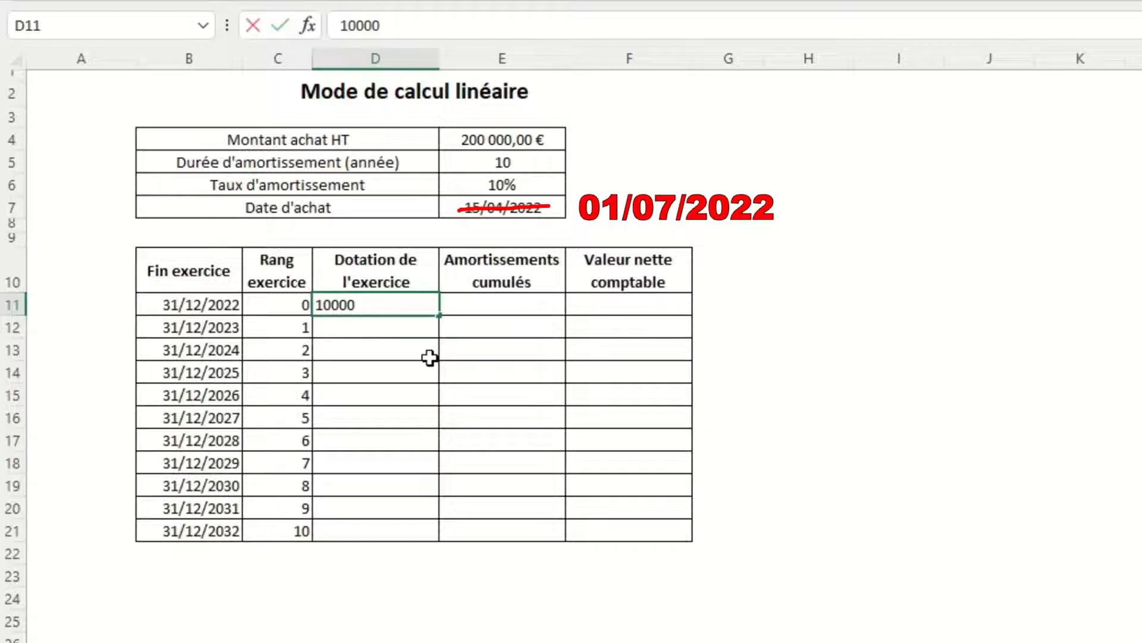
key(Return)
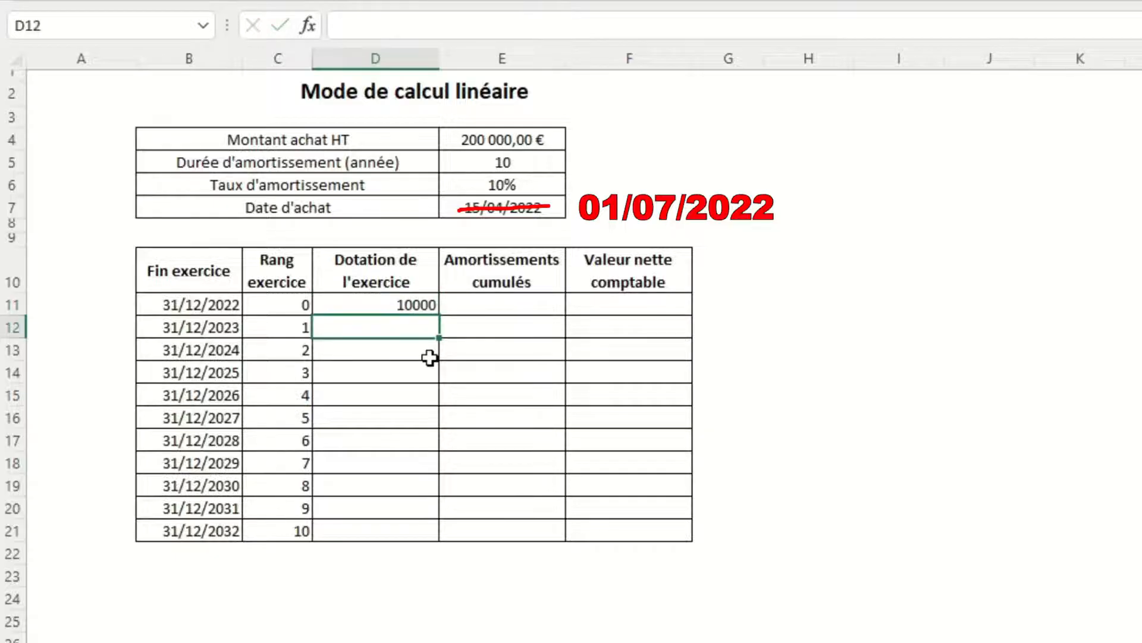
key(Down)
key(Down)
key(Down)
key(Down)
key(Down)
key(Down)
key(Down)
key(Down)
key(Down)
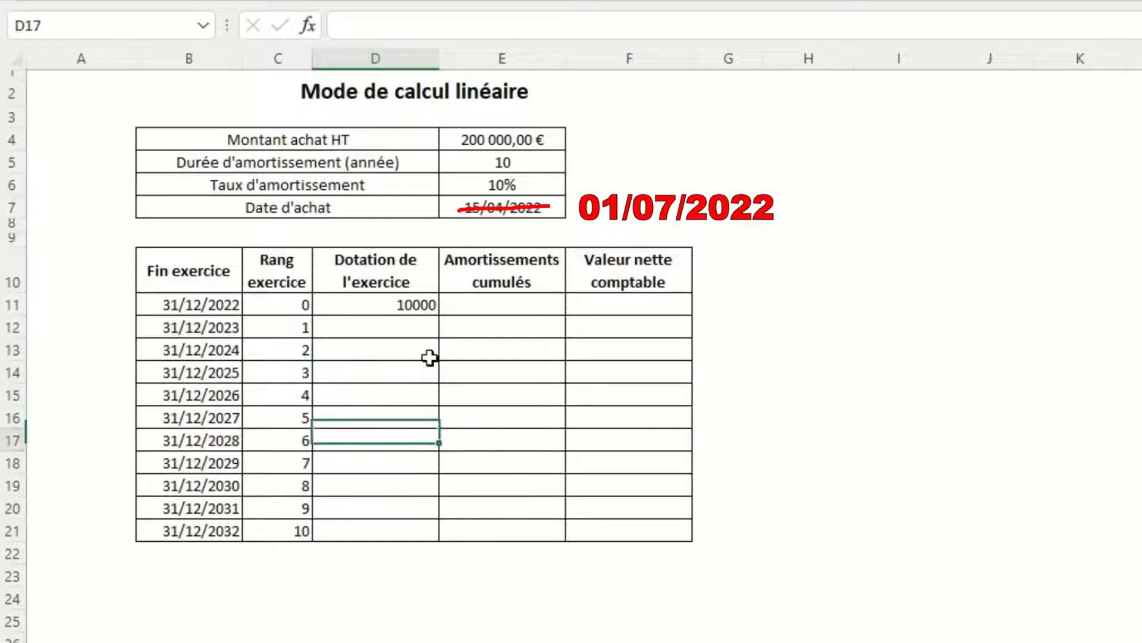
text(10000)
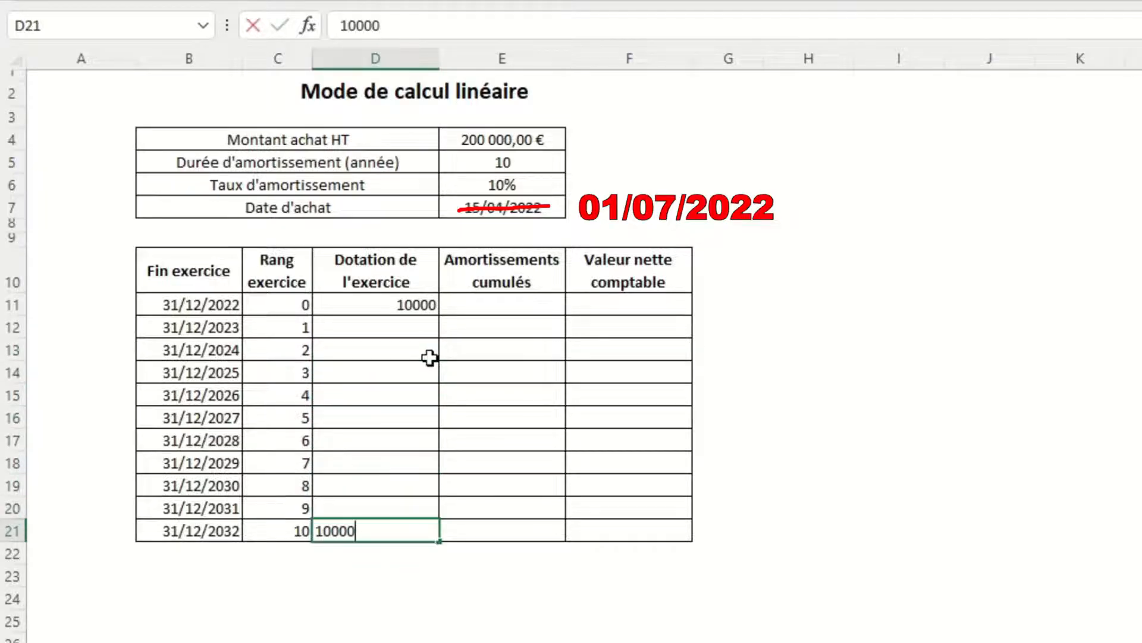
key(Return)
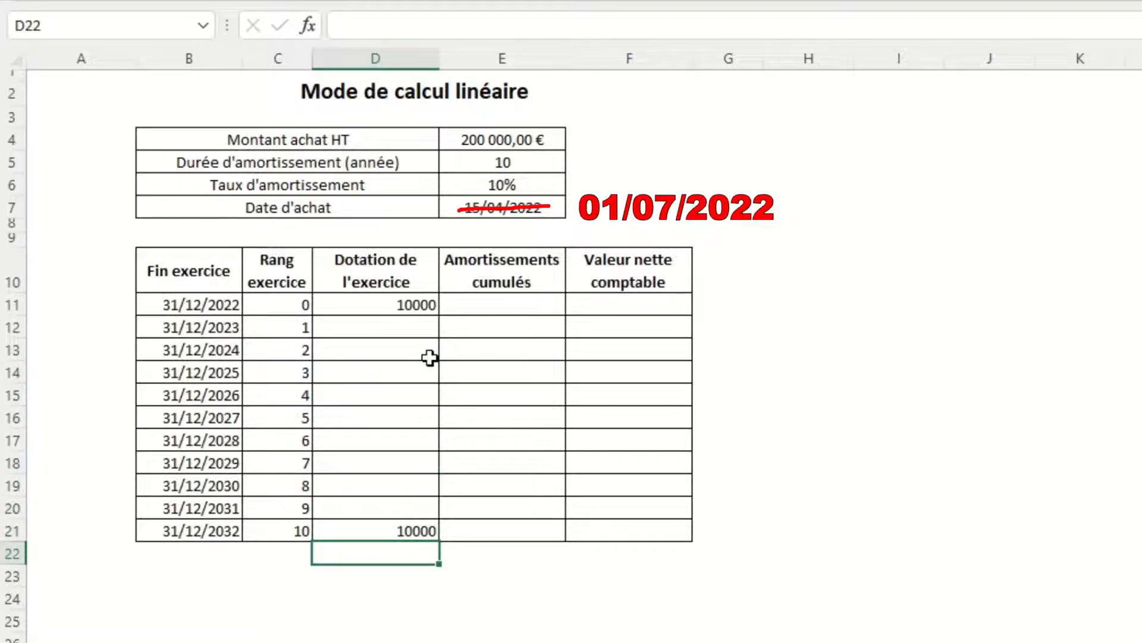
Clear the placeholder amounts from the Dotation de l'exercice column, D11:D21.
key(Up)
key(ctrl+shift+Up)
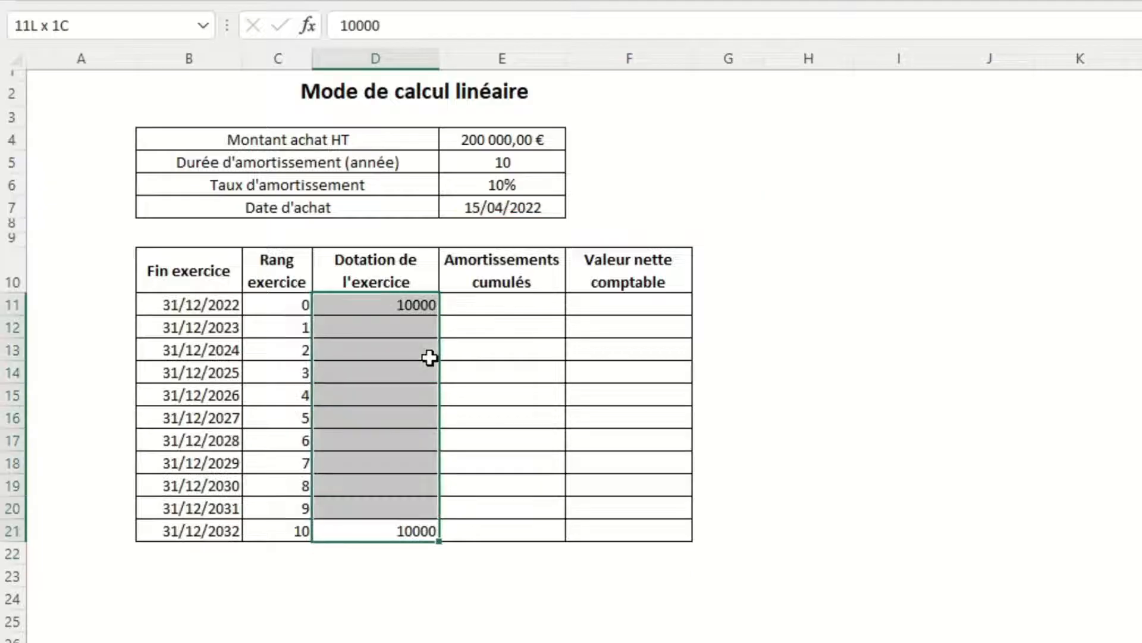
key(Delete)
key(Up)
key(Down)
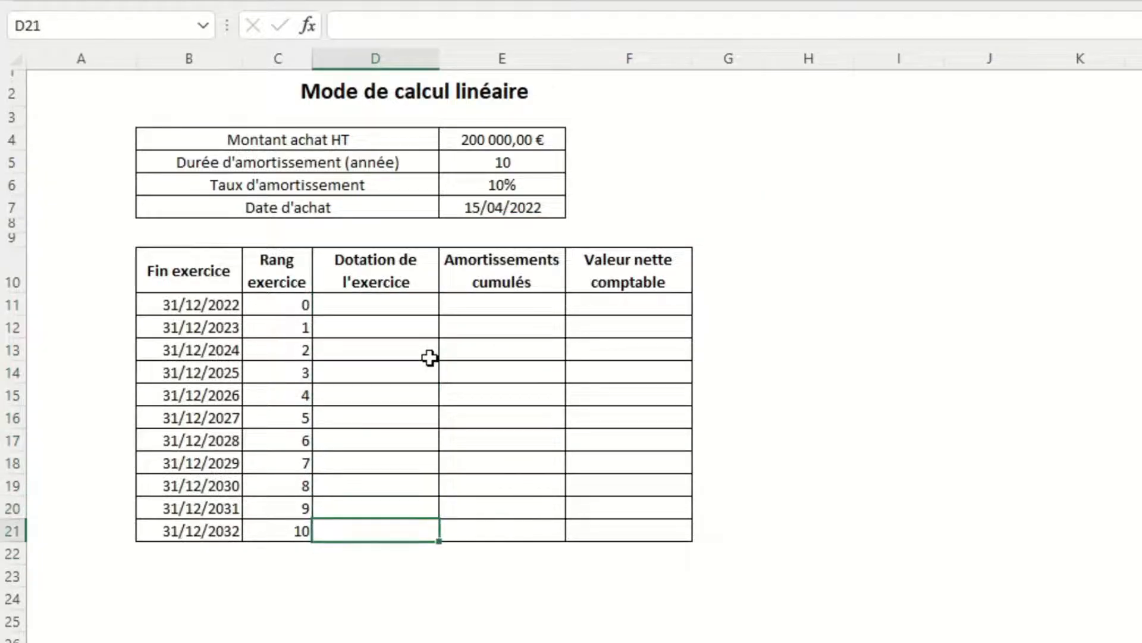
Start an AMORLINC formula in D11 through its function arguments, with Coût set to $E$4 and Date_achat to $E$7.
key(ctrl+Up)
key(Down)
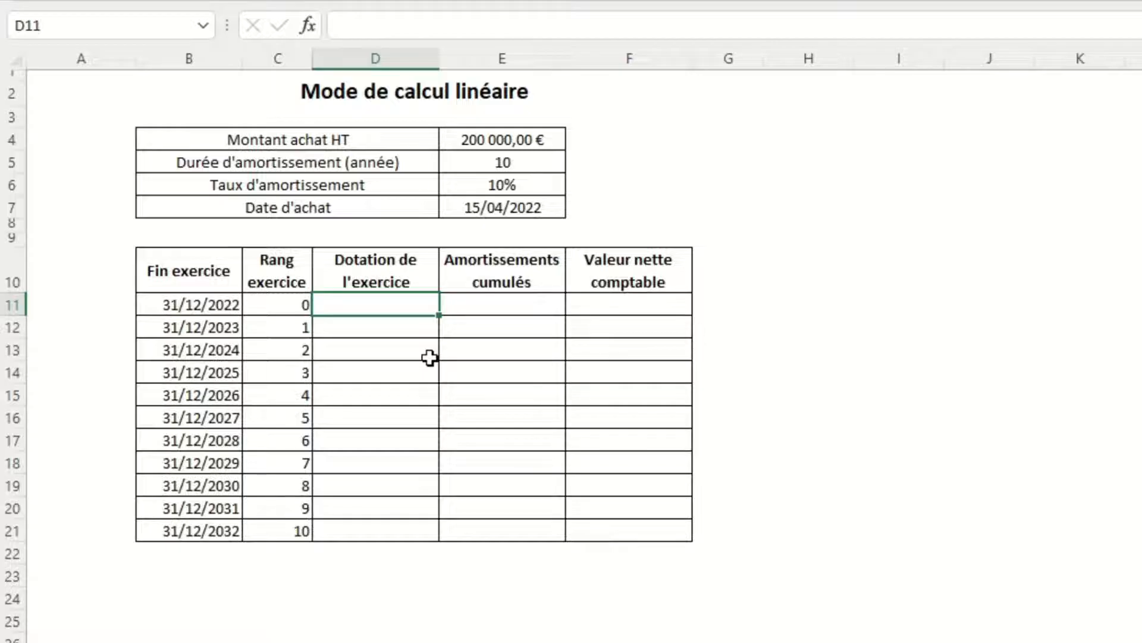
text(=)
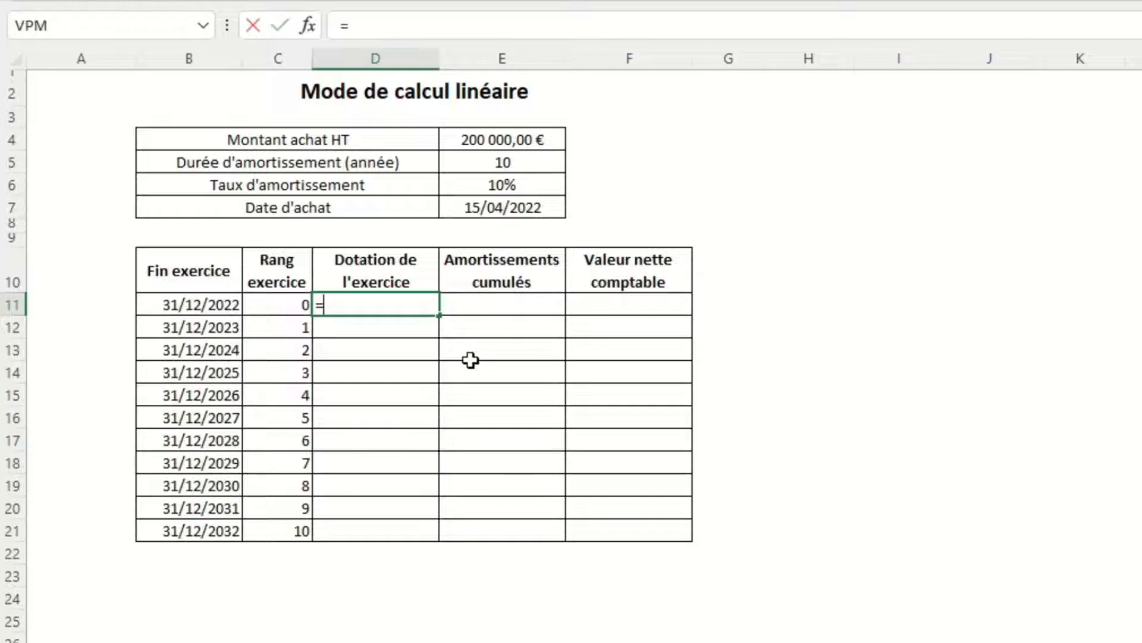
text(amorlinc)
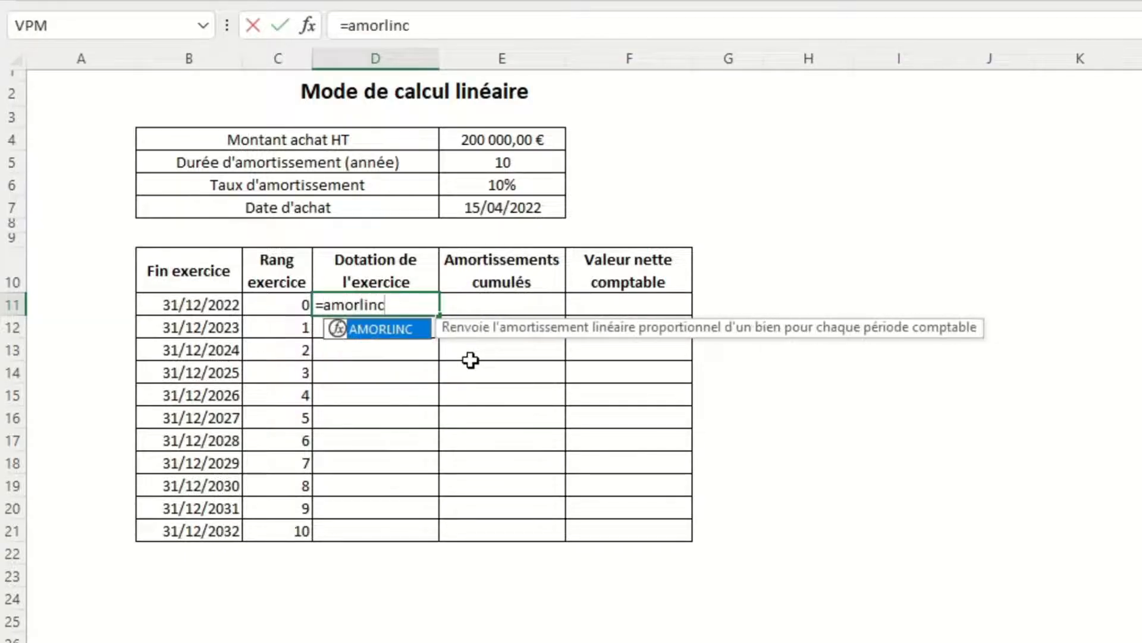
text(()
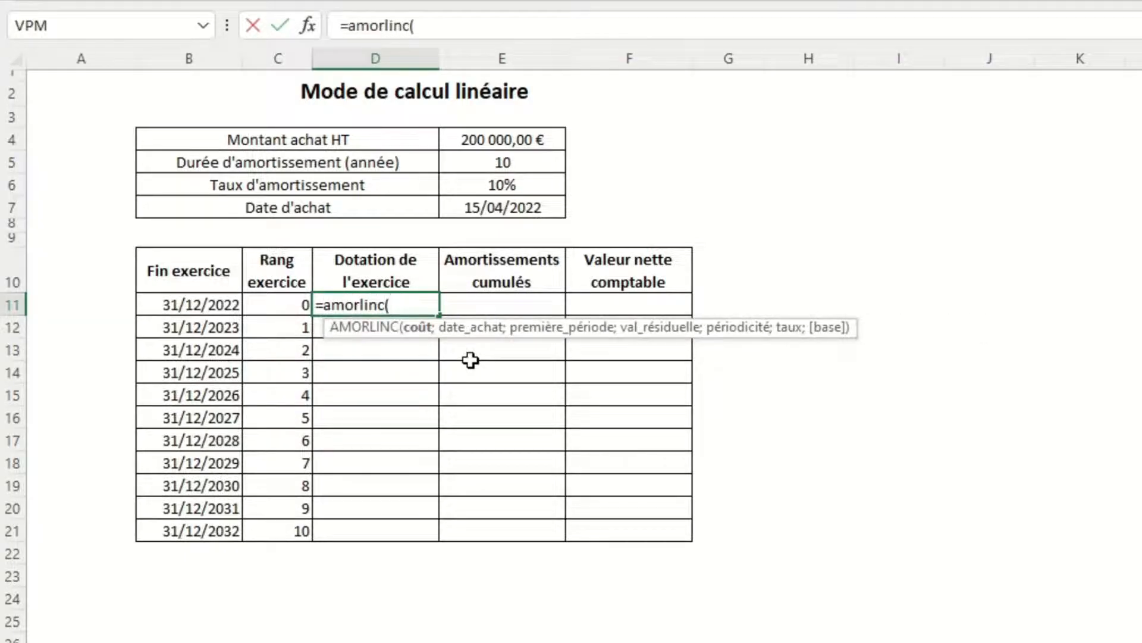
click(314, 35)
drag(723, 141, 698, 156)
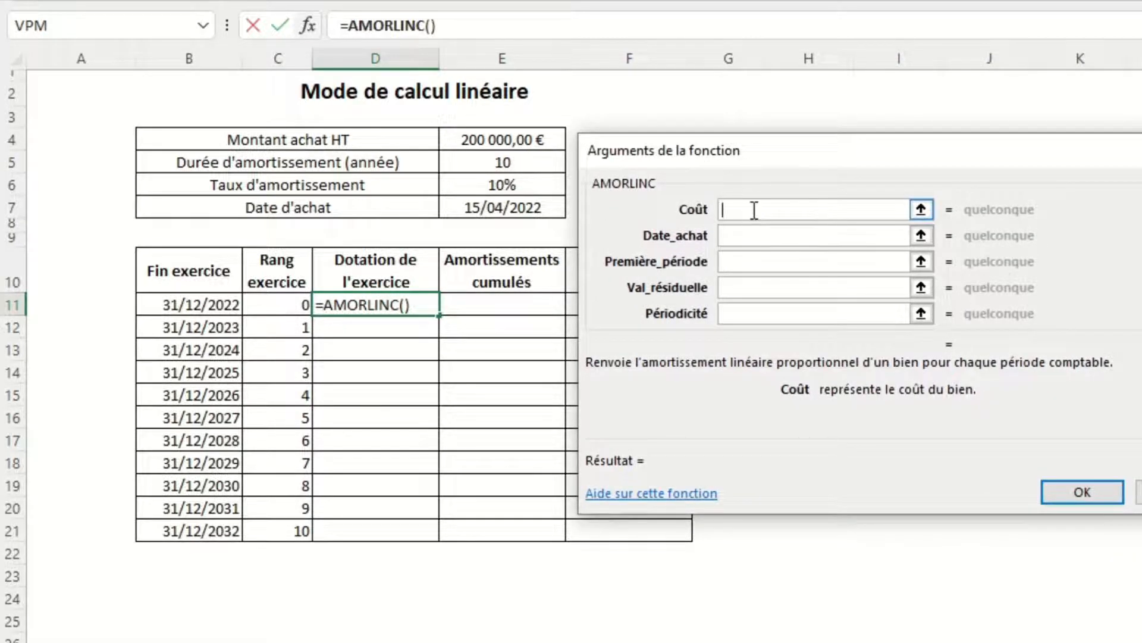
click(485, 143)
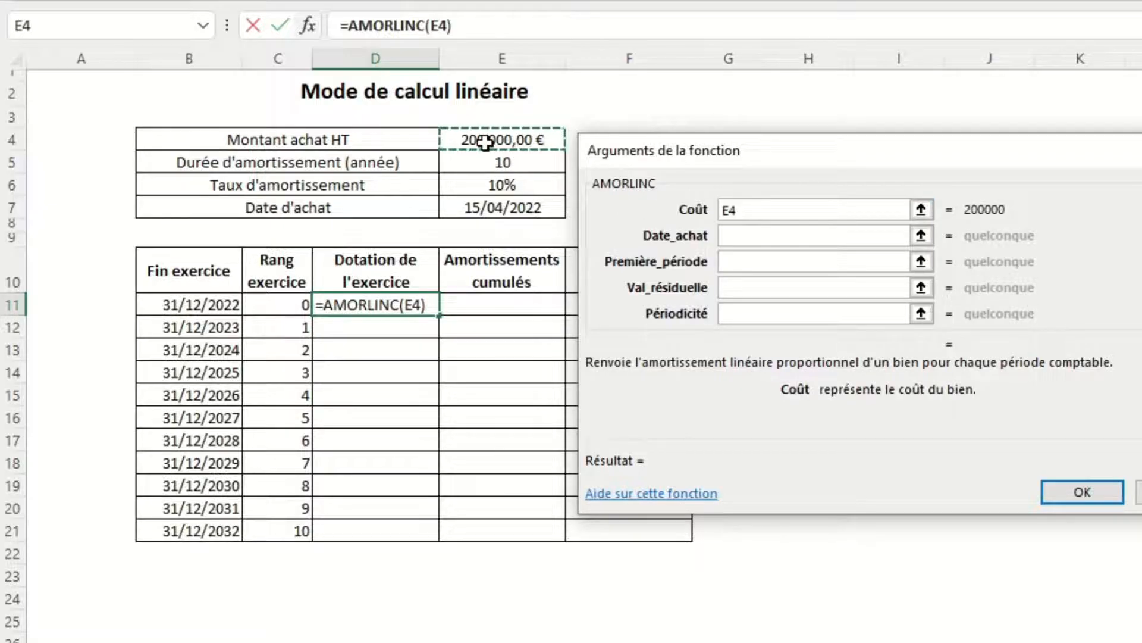
key(F4)
click(734, 236)
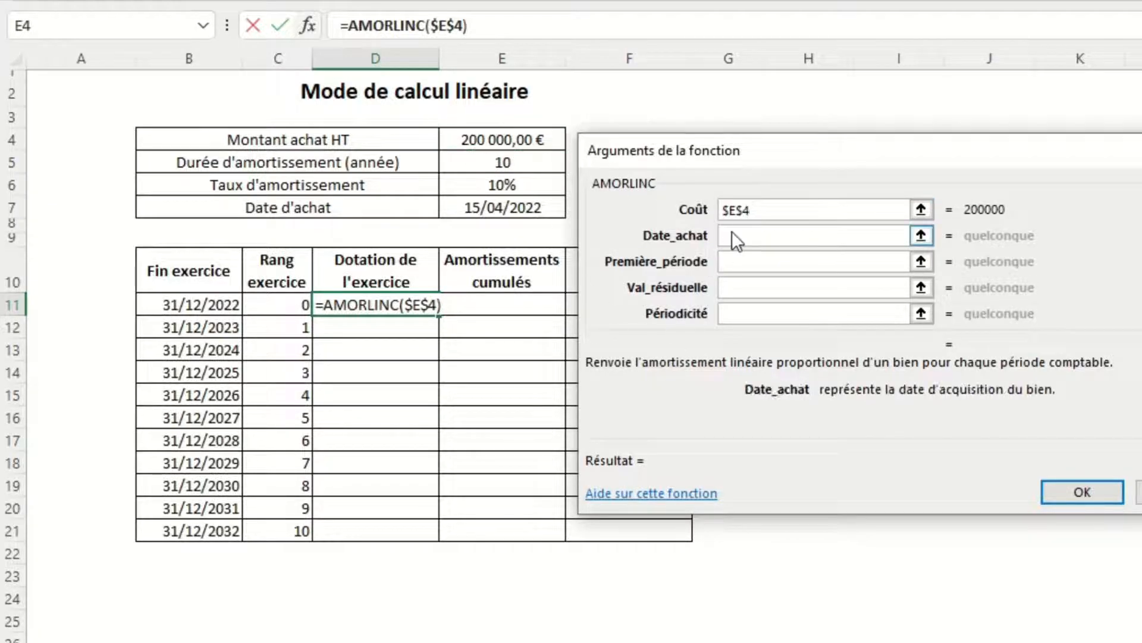
click(536, 207)
key(F4)
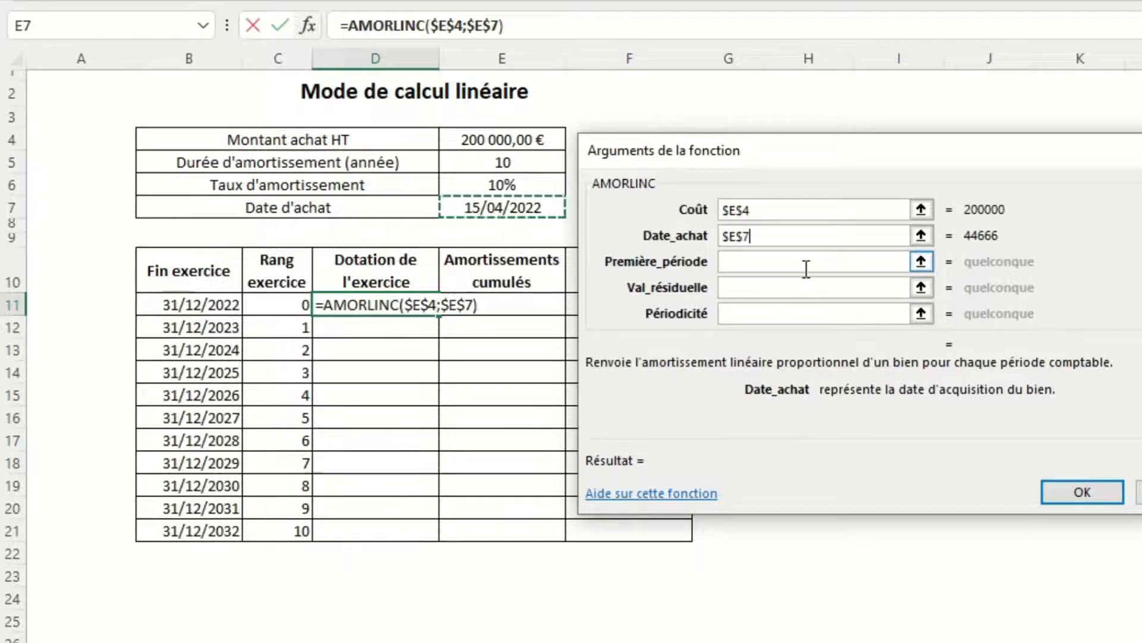
Set the AMORLINC arguments Première_période to $B$11 and Val_résiduelle to 0.
click(766, 266)
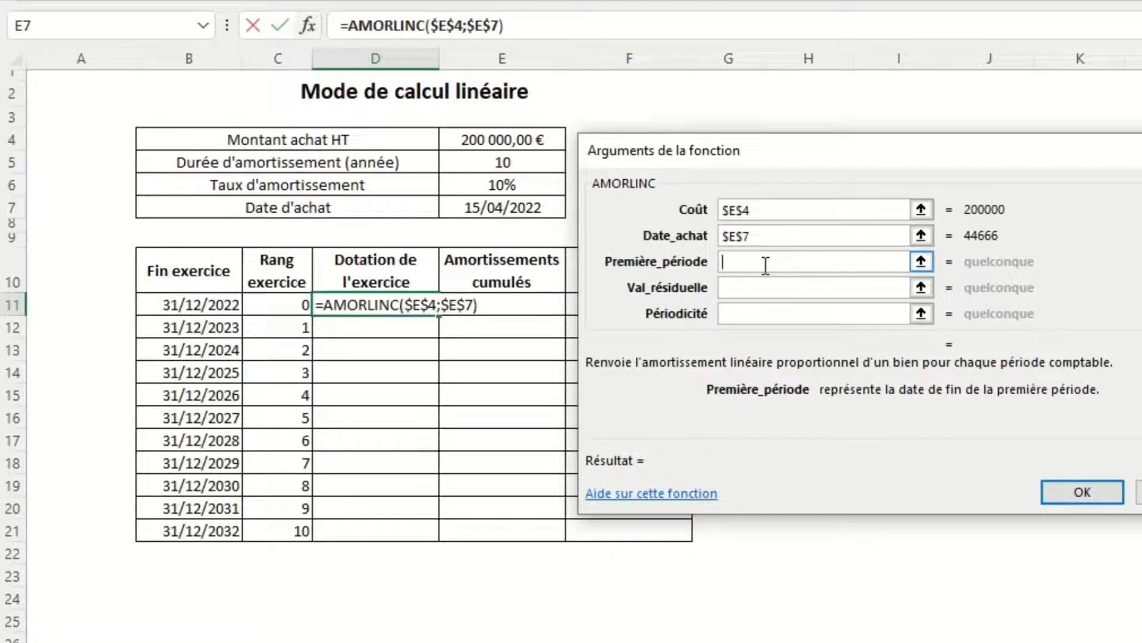
click(148, 299)
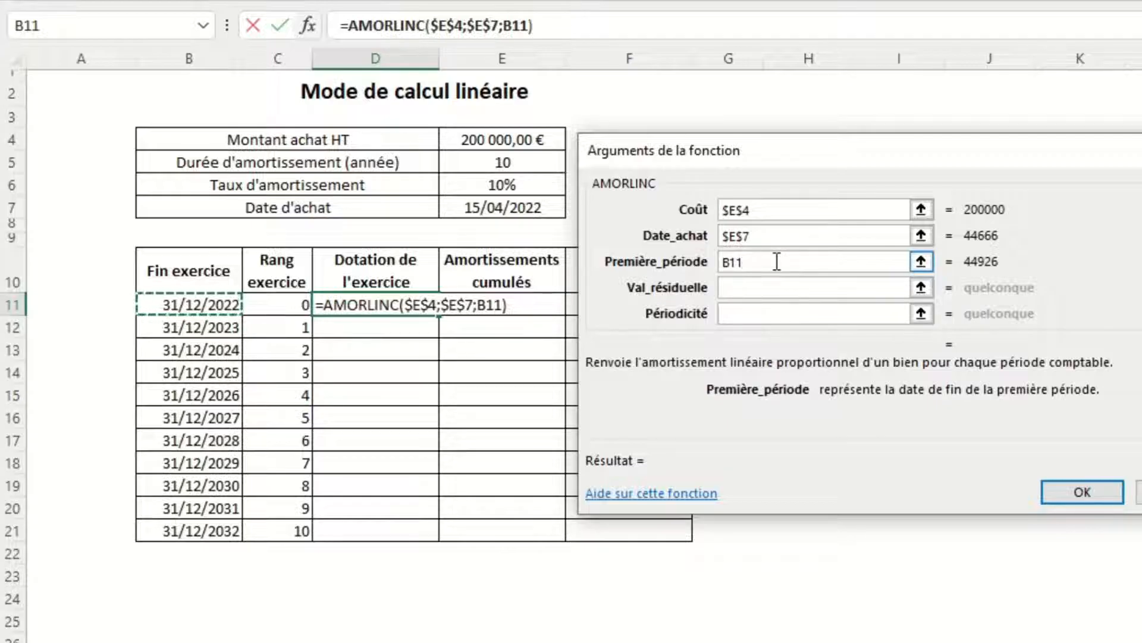
key(F4)
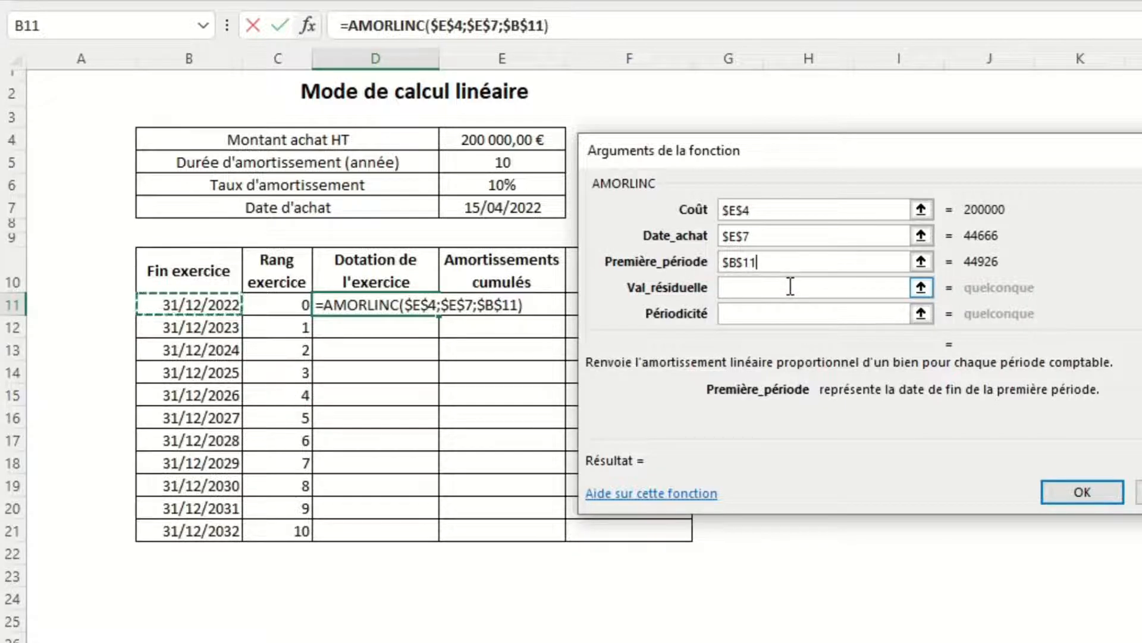
click(788, 288)
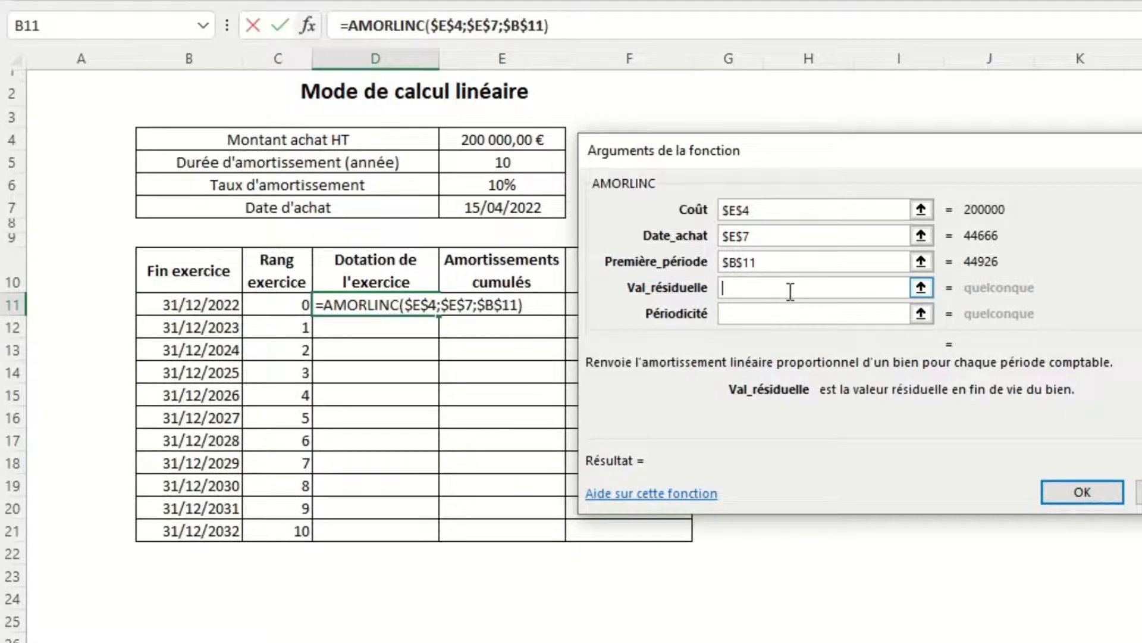
text(0)
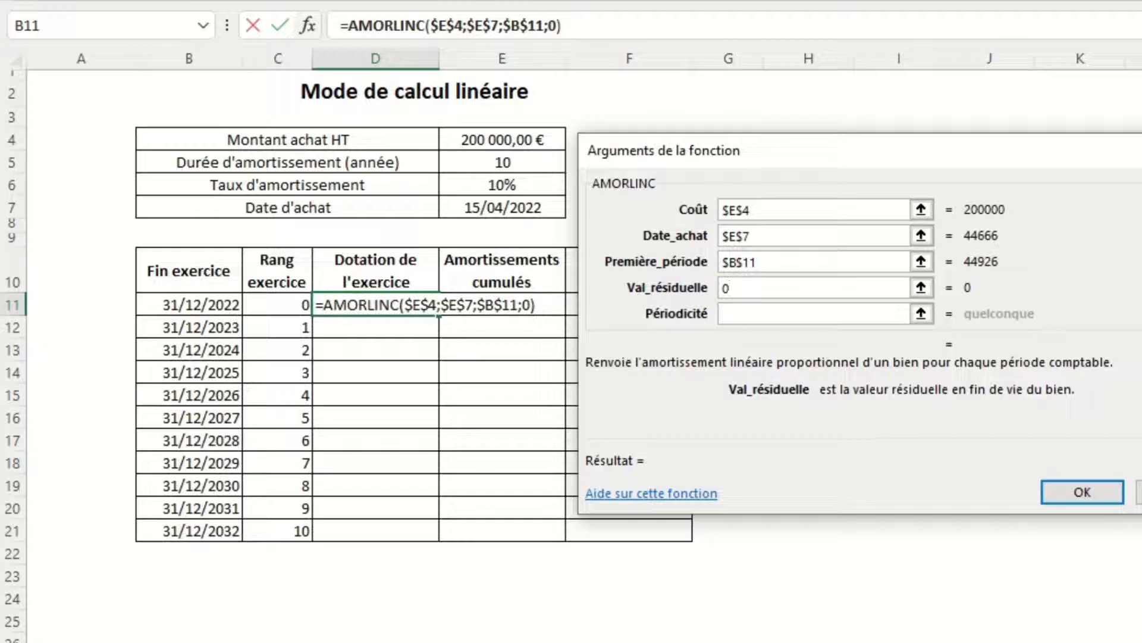
key(Tab)
key(Tab)
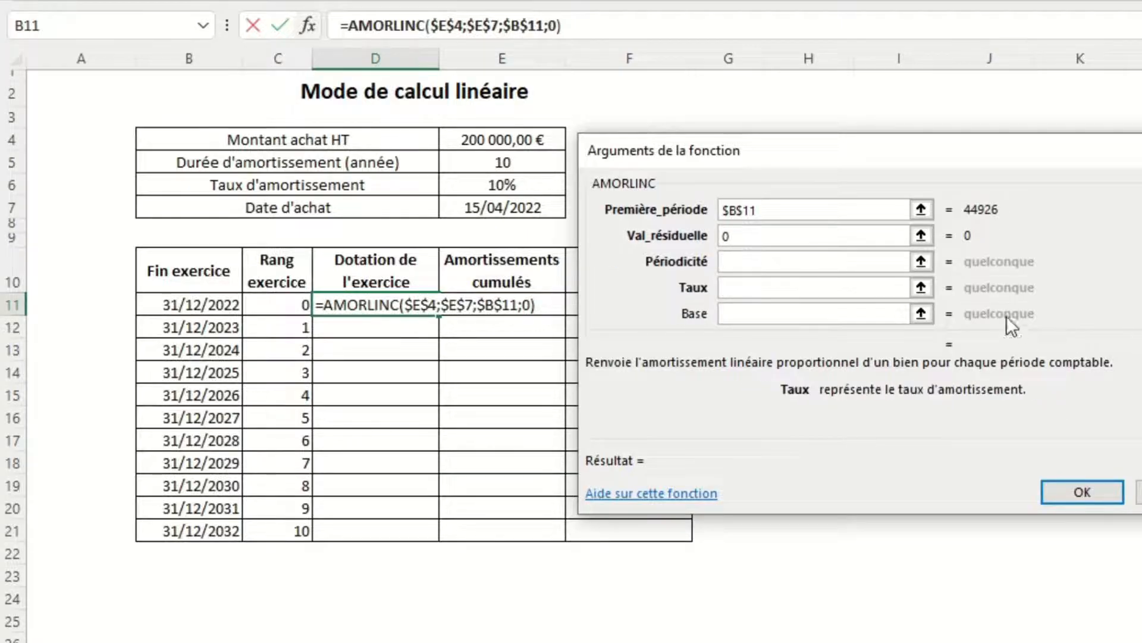
Complete the AMORLINC formula in D11 with Périodicité C11, Taux $E$6 and Base 4.
click(790, 262)
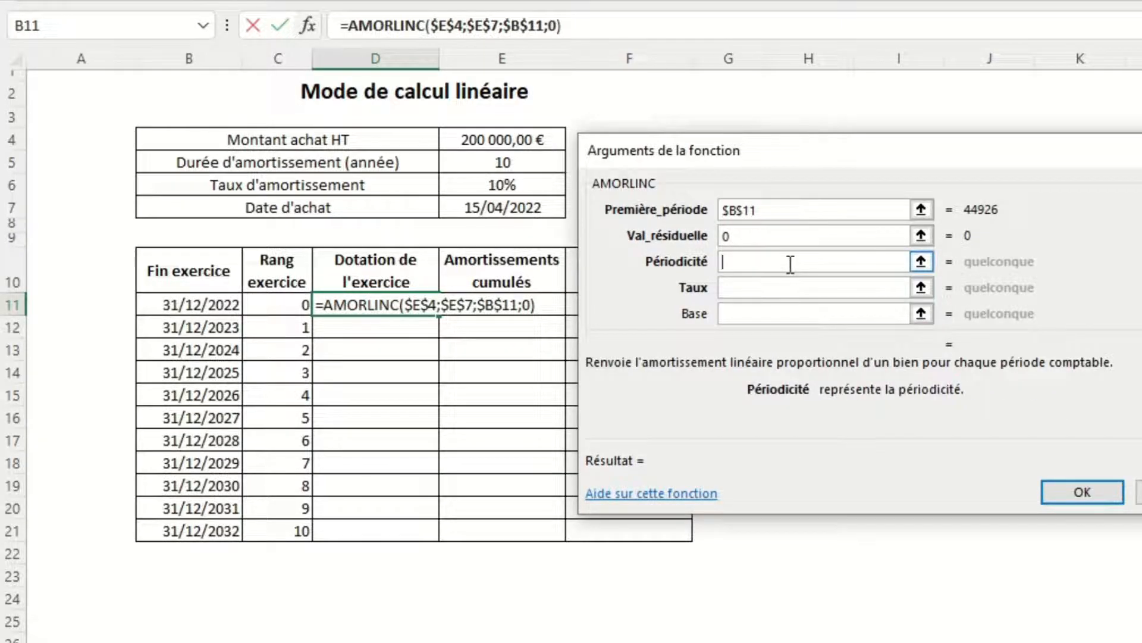
click(284, 305)
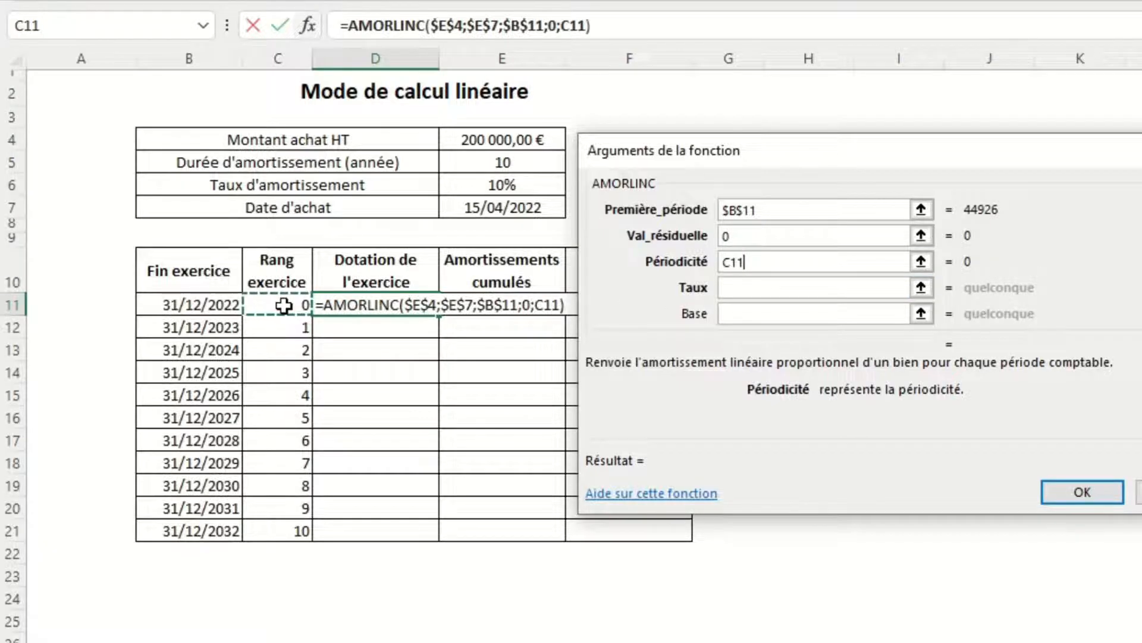
click(774, 290)
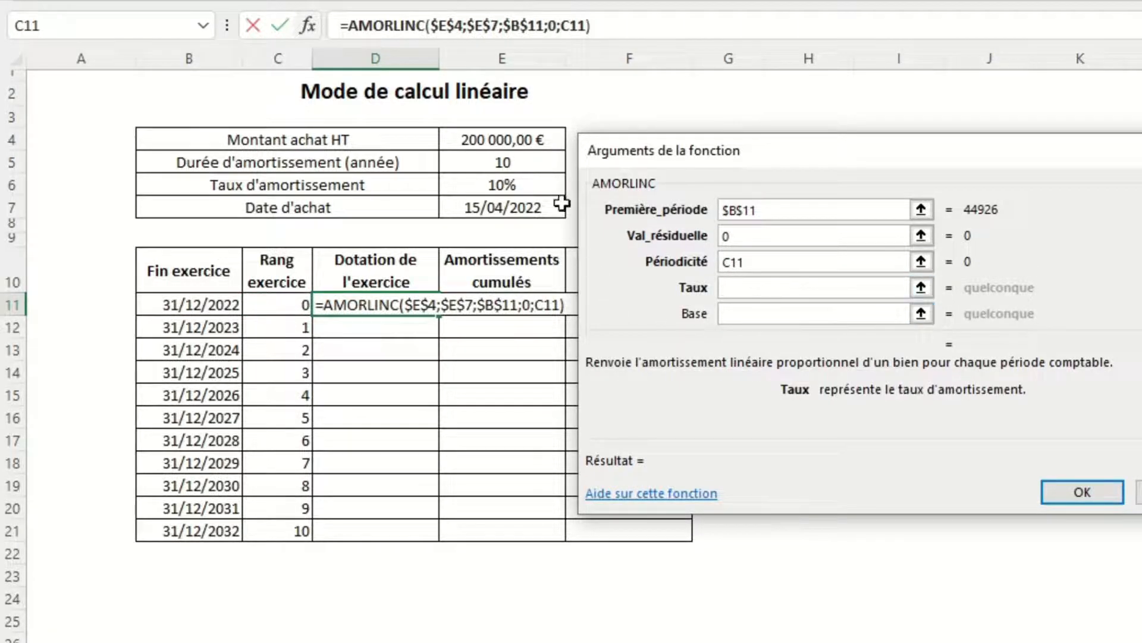
click(550, 179)
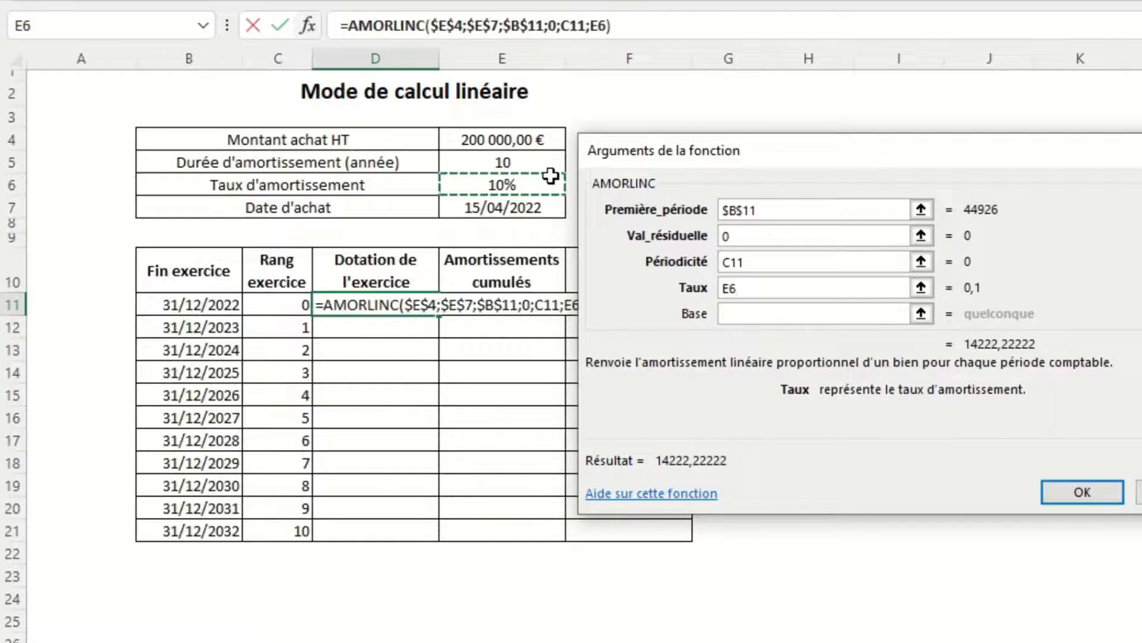
key(F4)
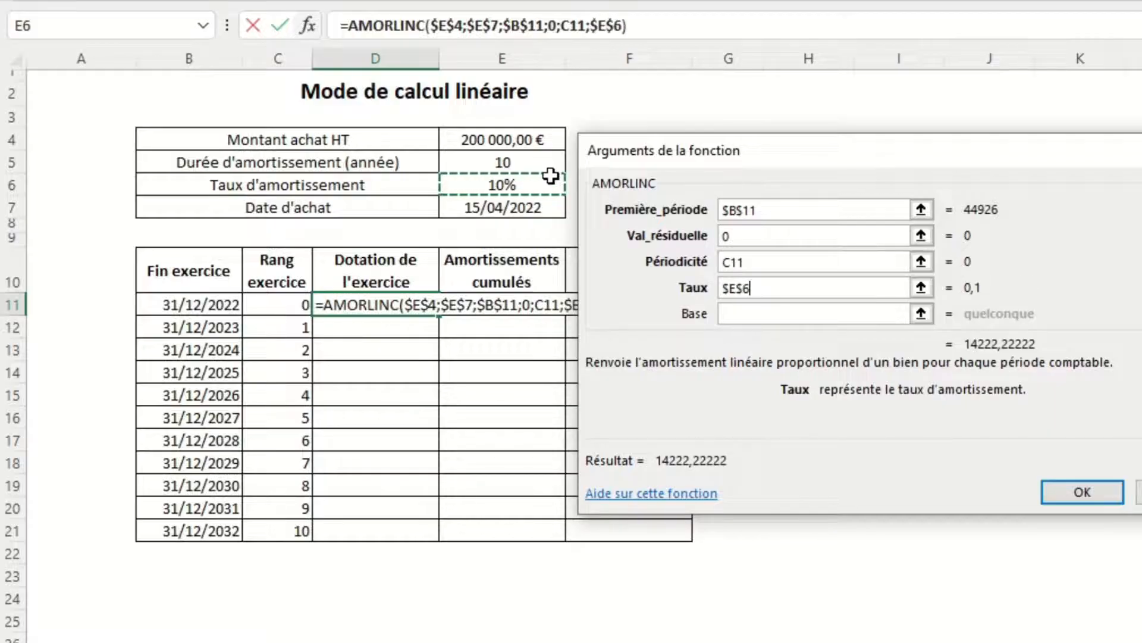
click(770, 315)
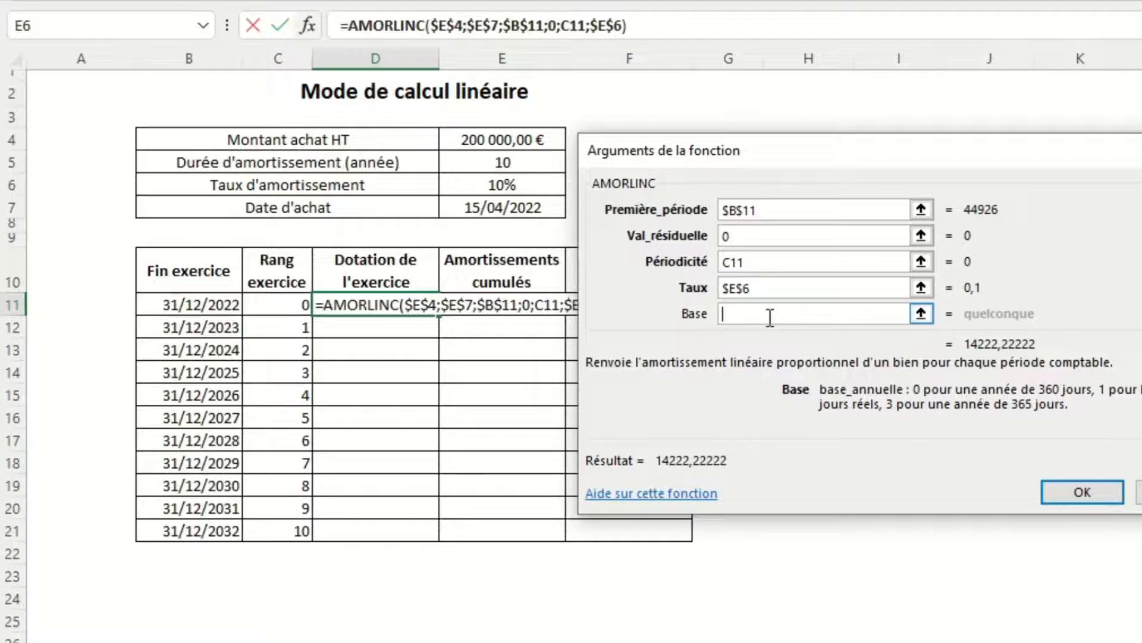
text(4)
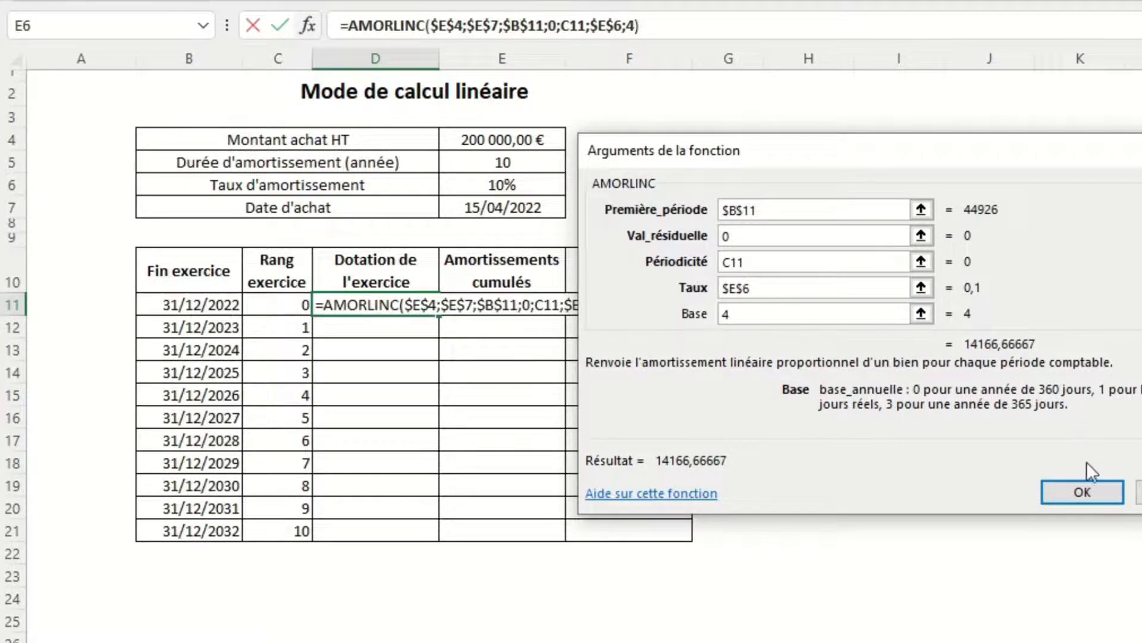
click(1086, 485)
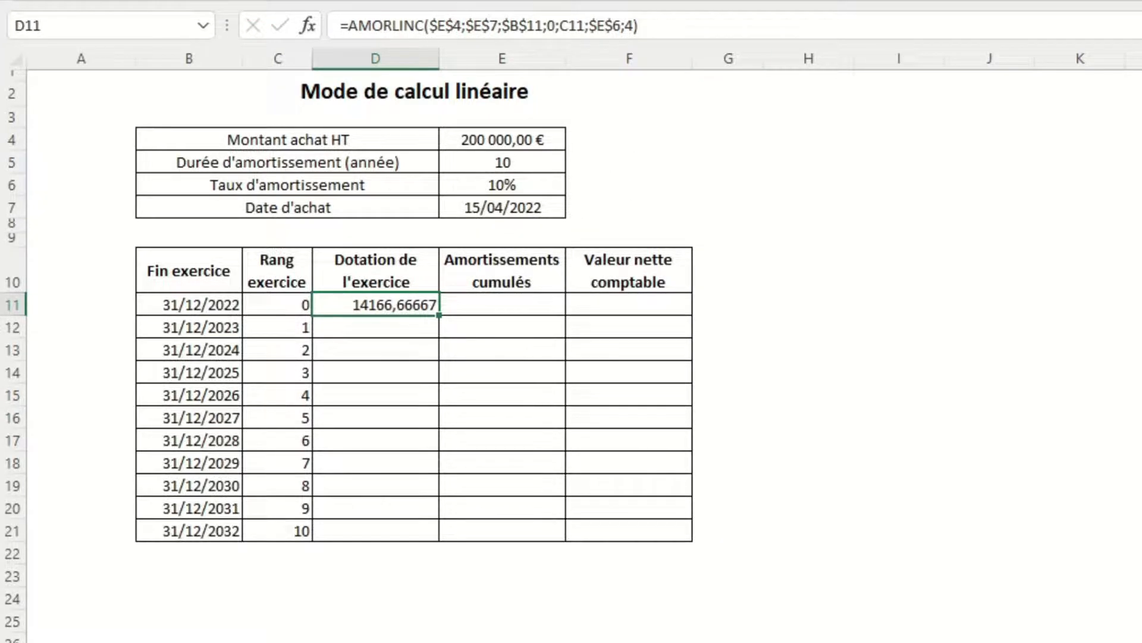
Format D11 as a euro amount and fill its formula down to D21.
click(744, 1)
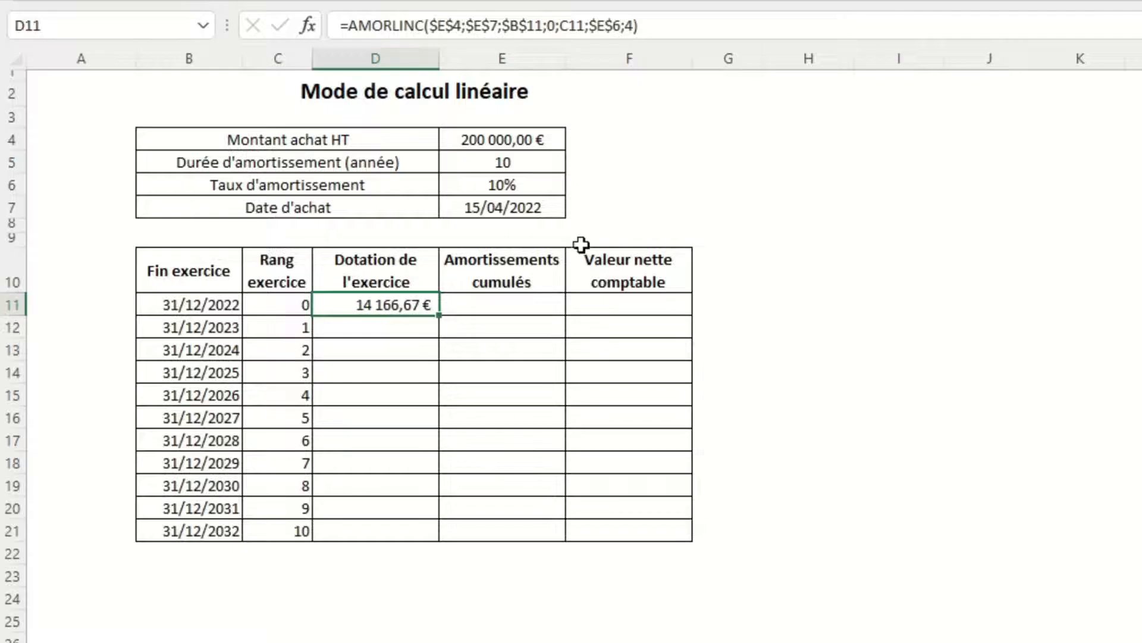
double_click(439, 314)
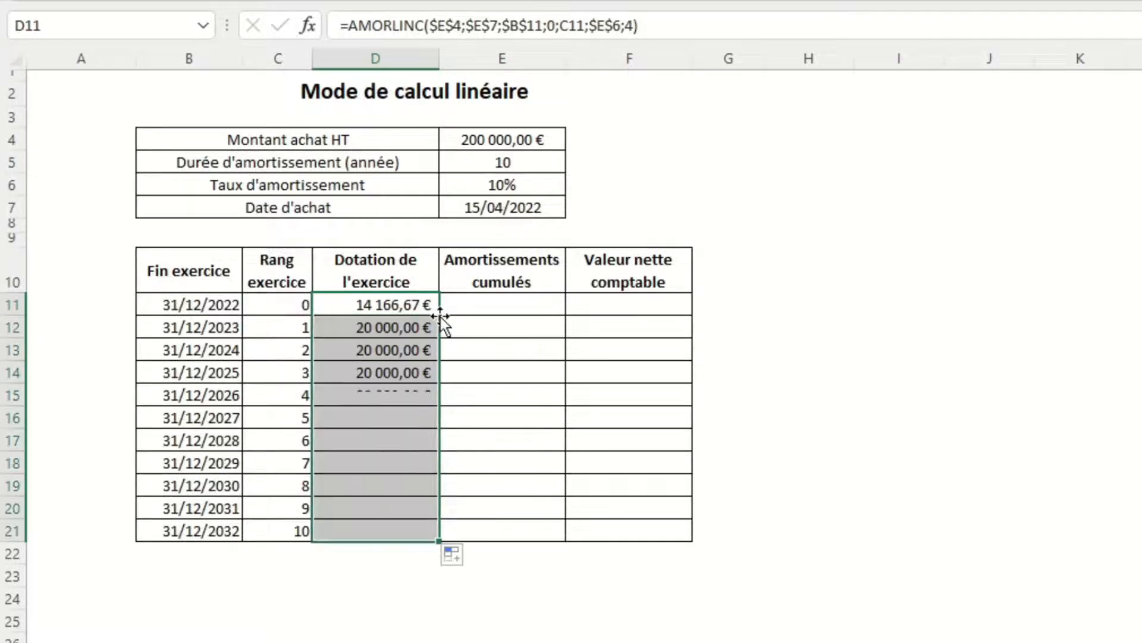
click(494, 483)
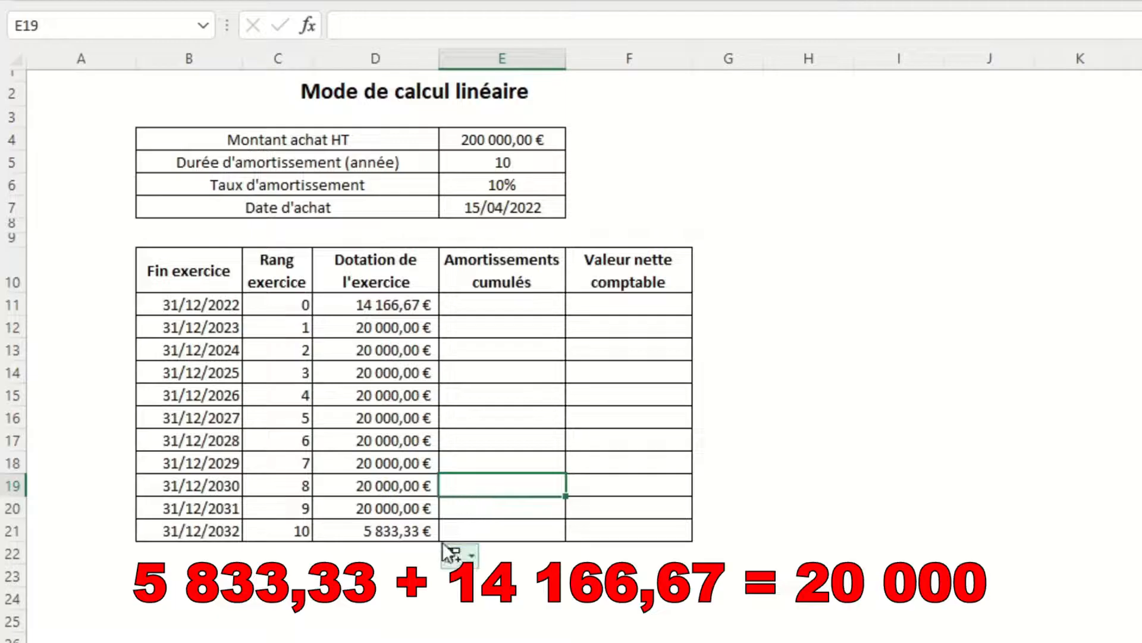
Select the last and first Dotation de l'exercice amounts, D21 and D11, together to compare them.
click(423, 532)
ctrl+click(420, 307)
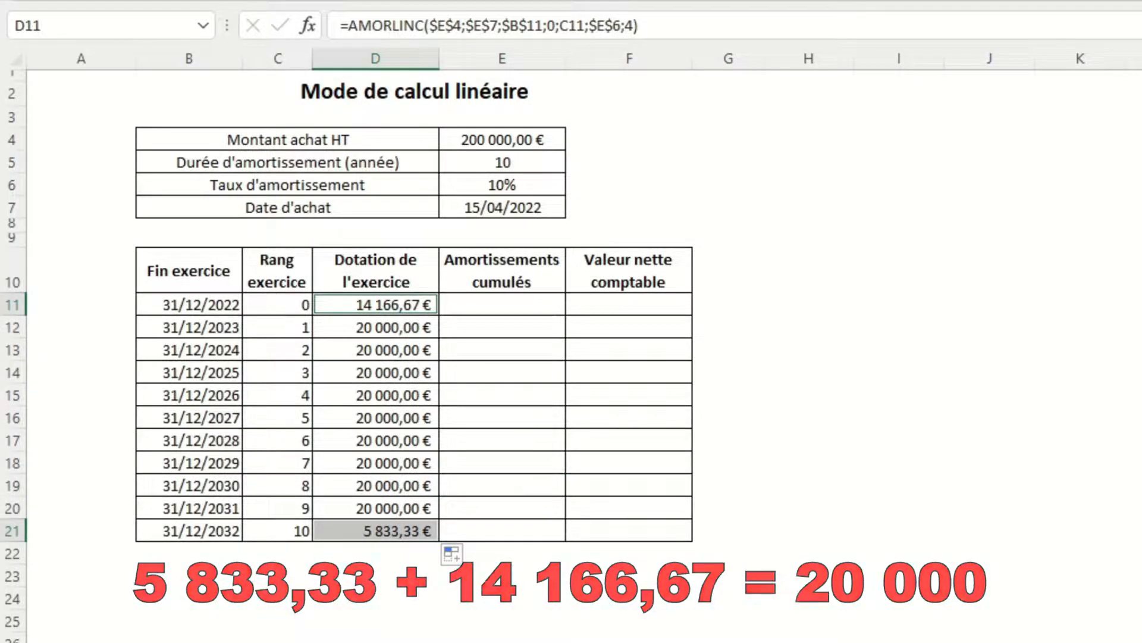
Enter =D11 in E11 as the first Amortissements cumulés value.
click(481, 306)
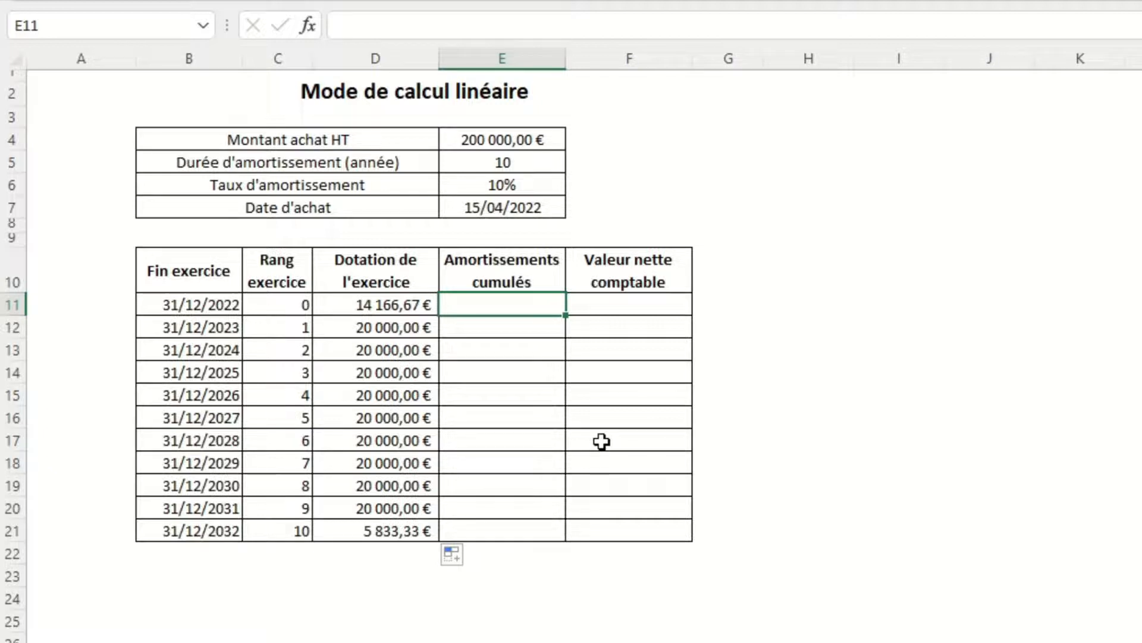
text(=)
click(403, 304)
key(Return)
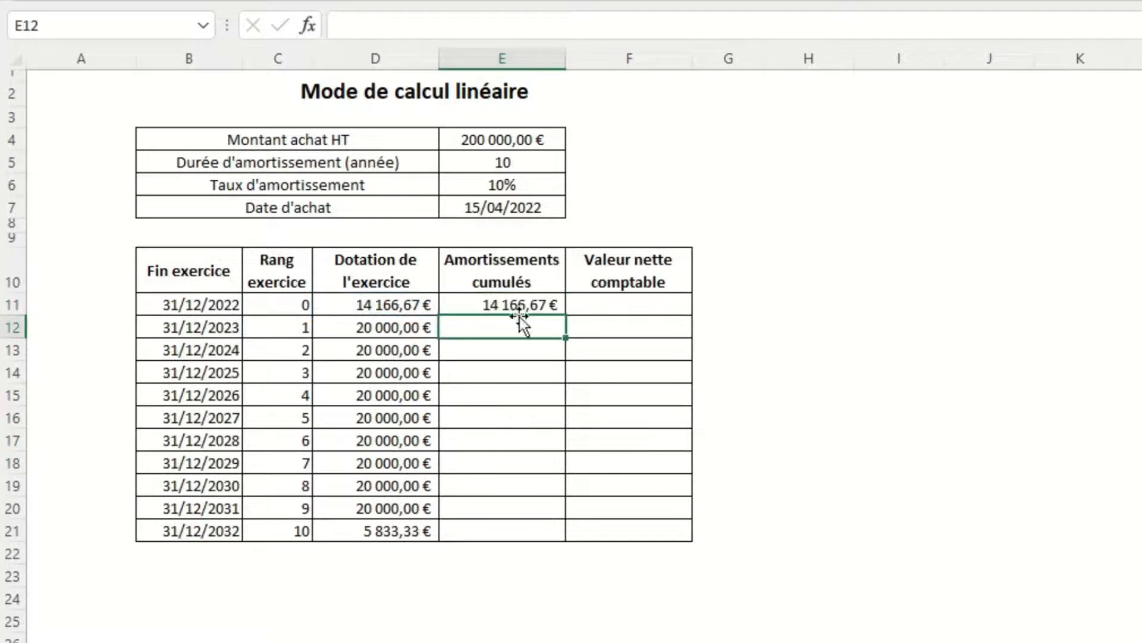
Enter the running total =E11+D12 in E12 and fill it down to E21.
text(=)
click(505, 310)
text(+)
click(417, 328)
key(Return)
click(543, 328)
double_click(565, 339)
click(757, 400)
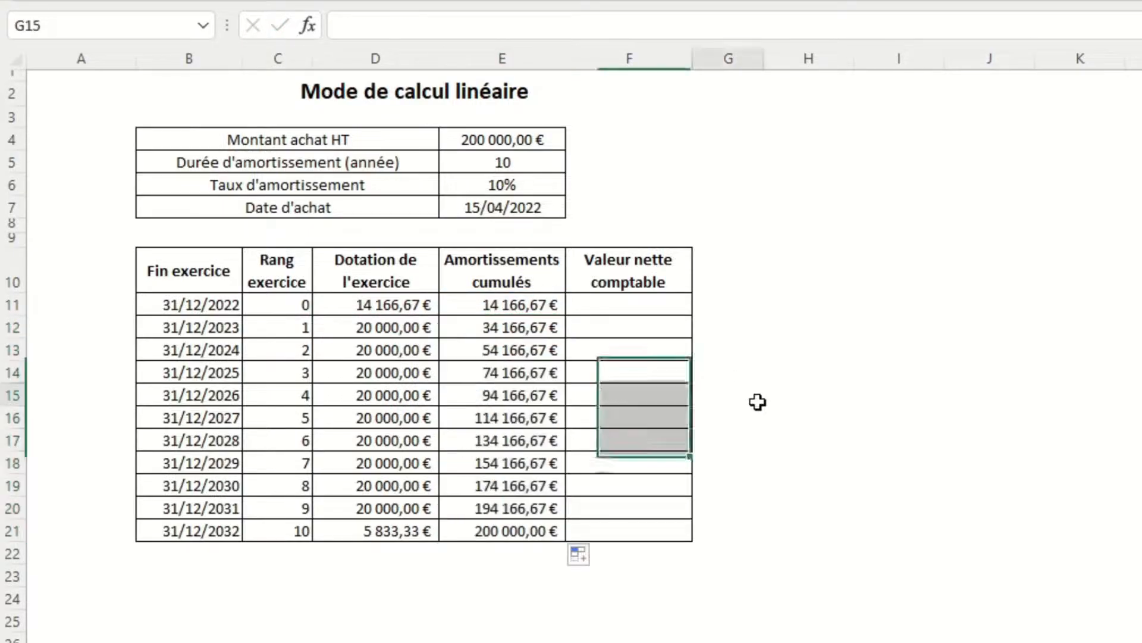
Clear the Amortissements cumulés formulas from E11:E21.
drag(467, 303, 456, 540)
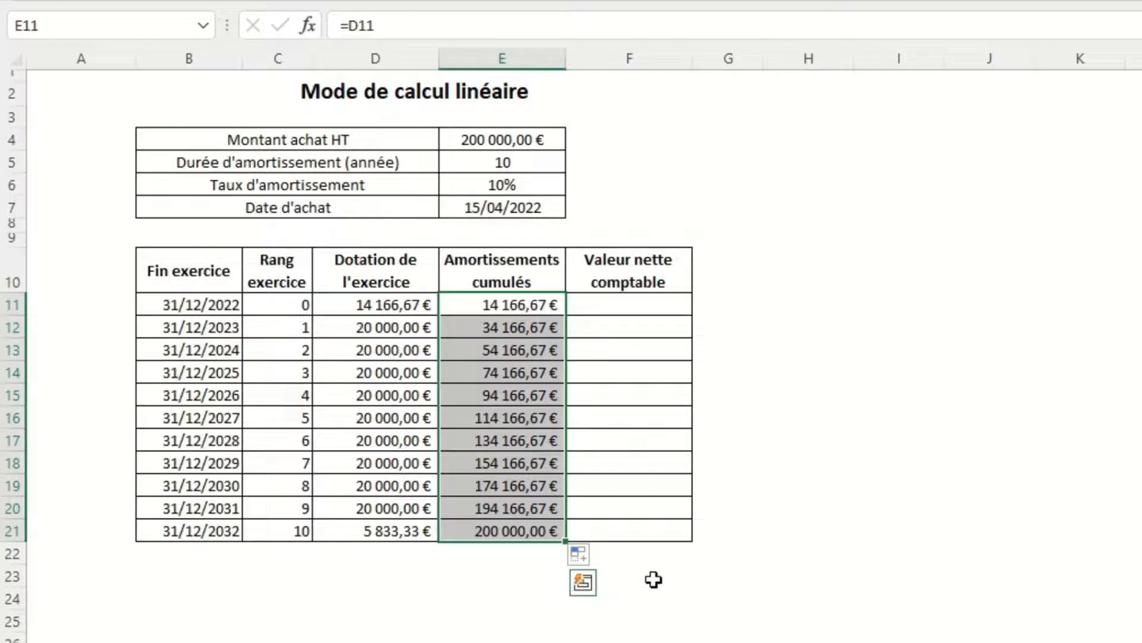
key(Delete)
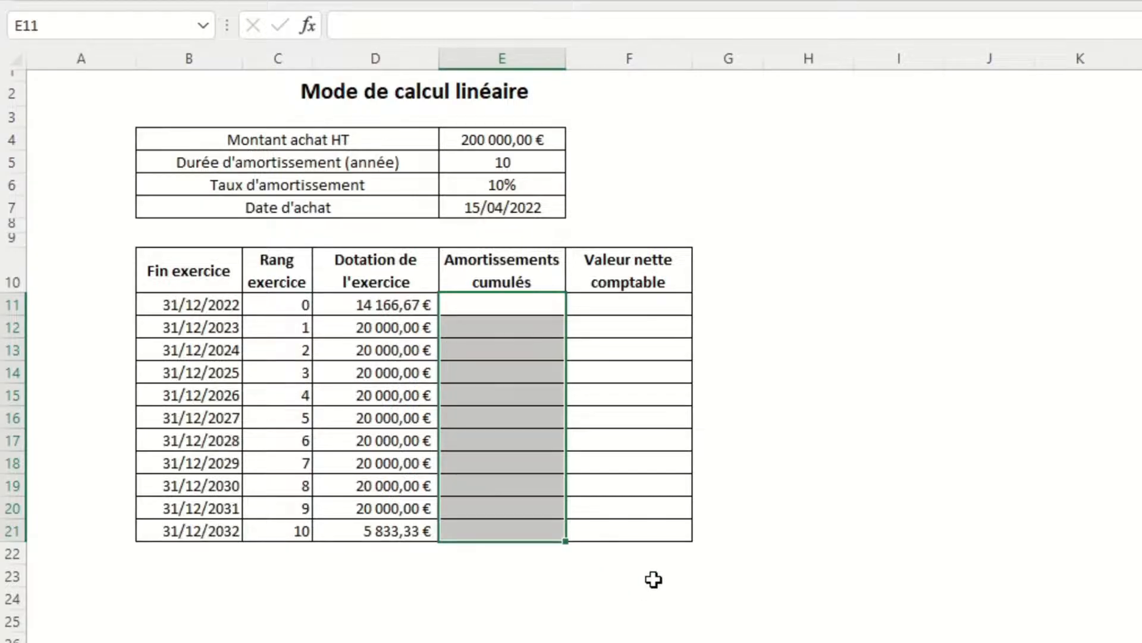
Start an AMORLINC formula in E11, the first Amortissements cumulés cell, and open its function arguments.
click(534, 298)
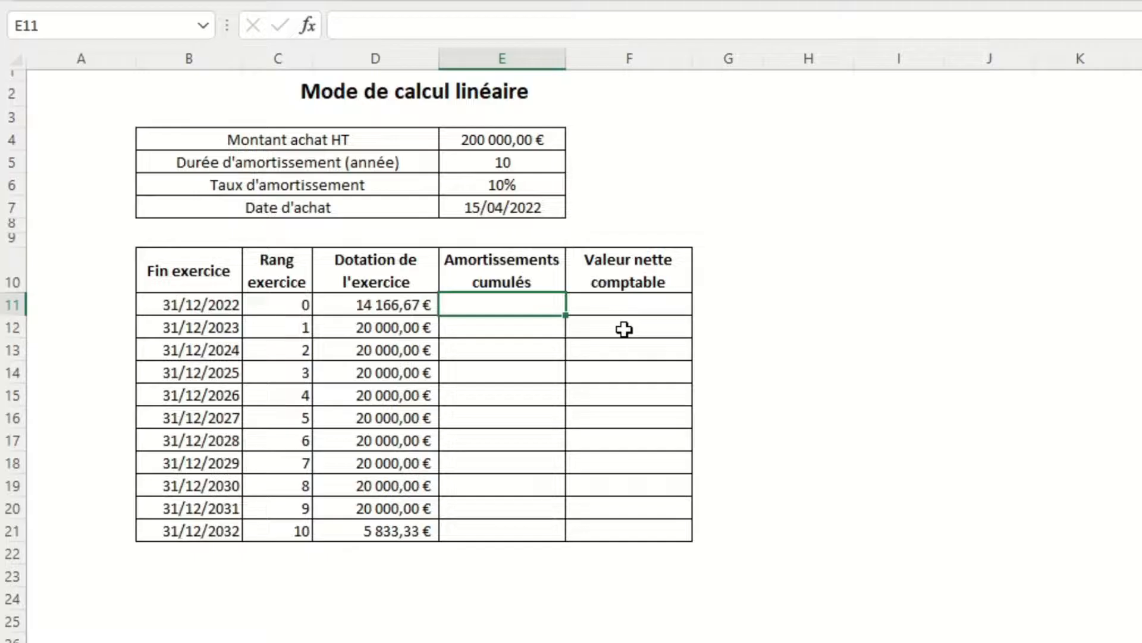
text(=am)
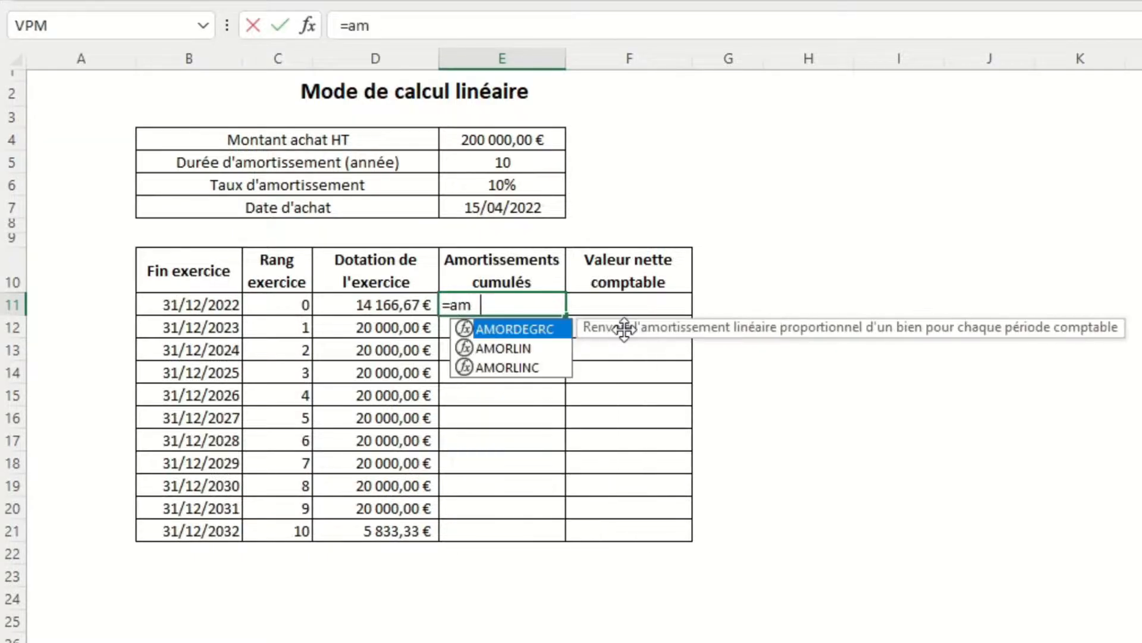
text(orlinc)
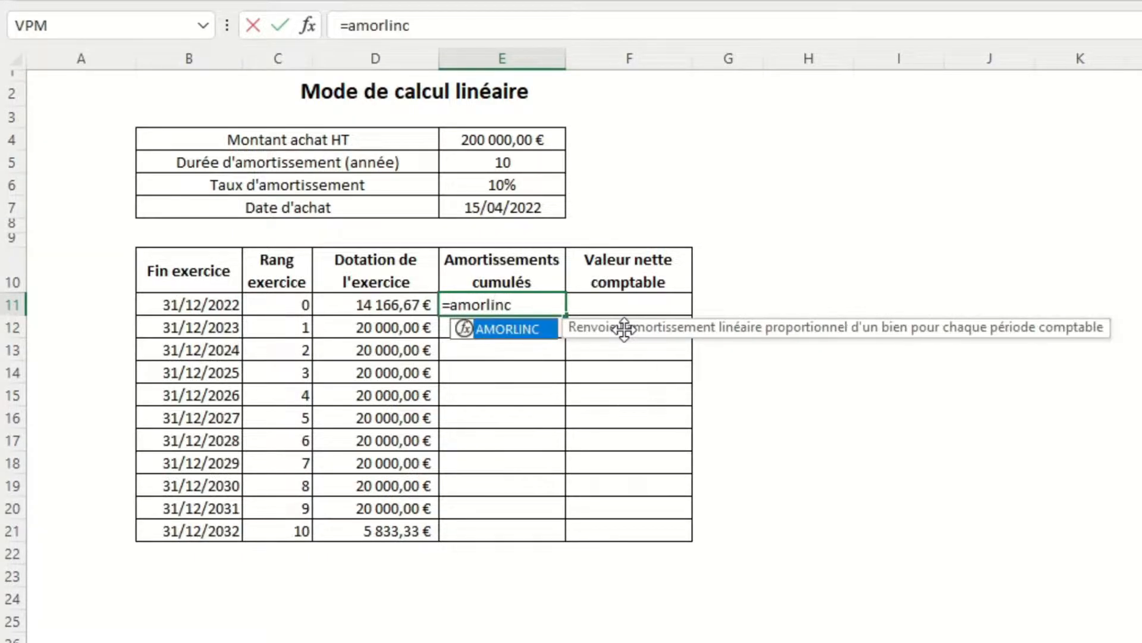
text(()
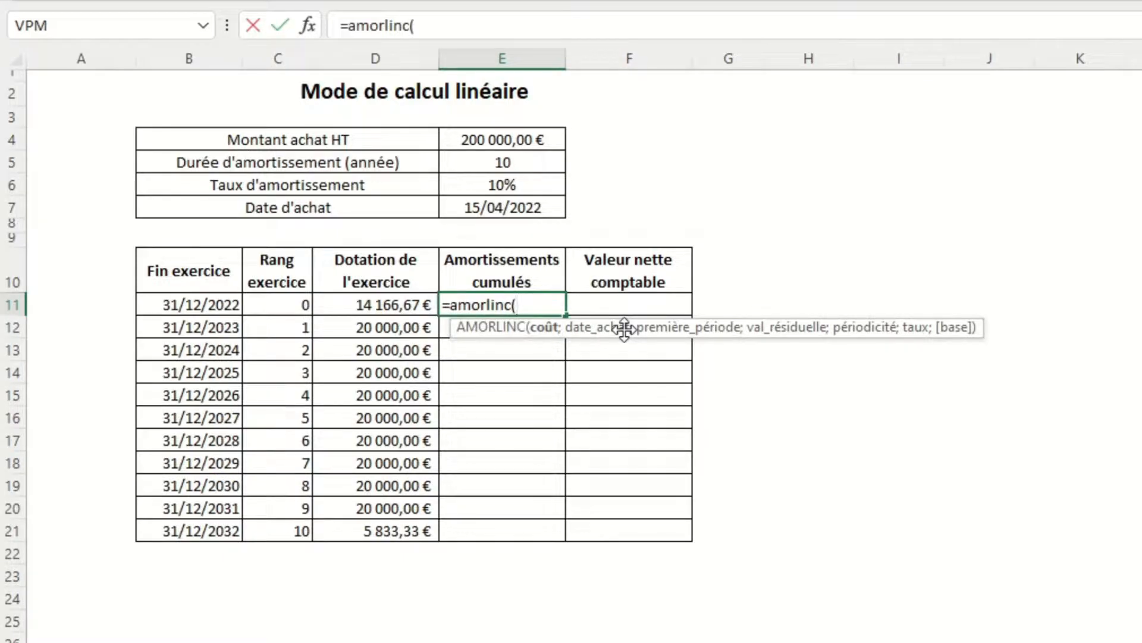
click(315, 19)
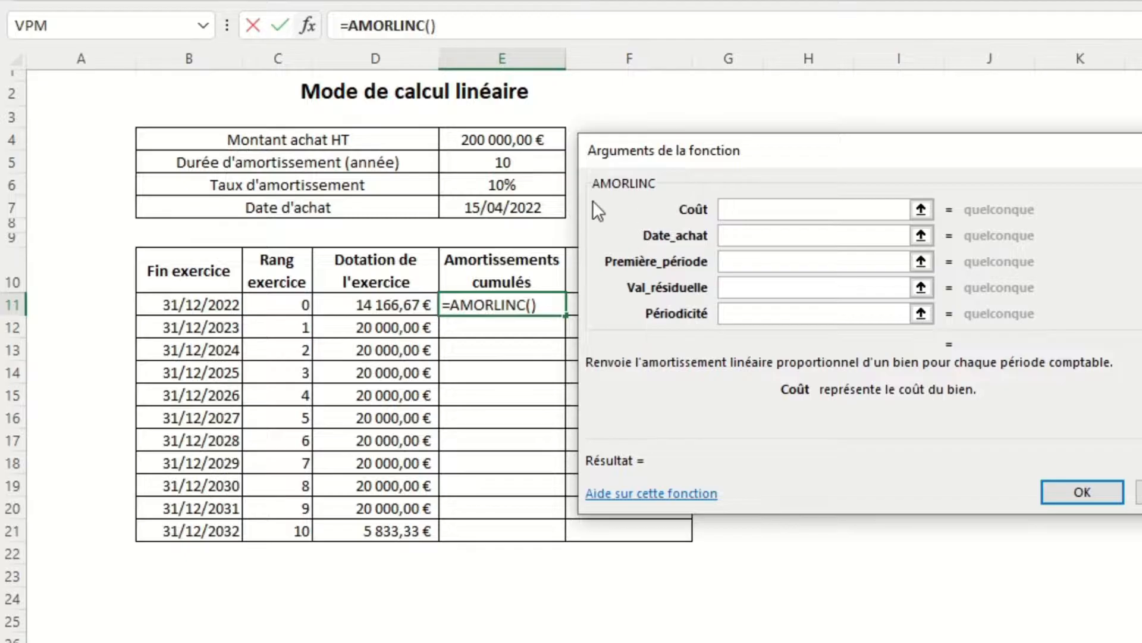
Set the AMORLINC arguments Coût to $E$4, Date_achat to $E$7 and Première_période to B11.
click(532, 138)
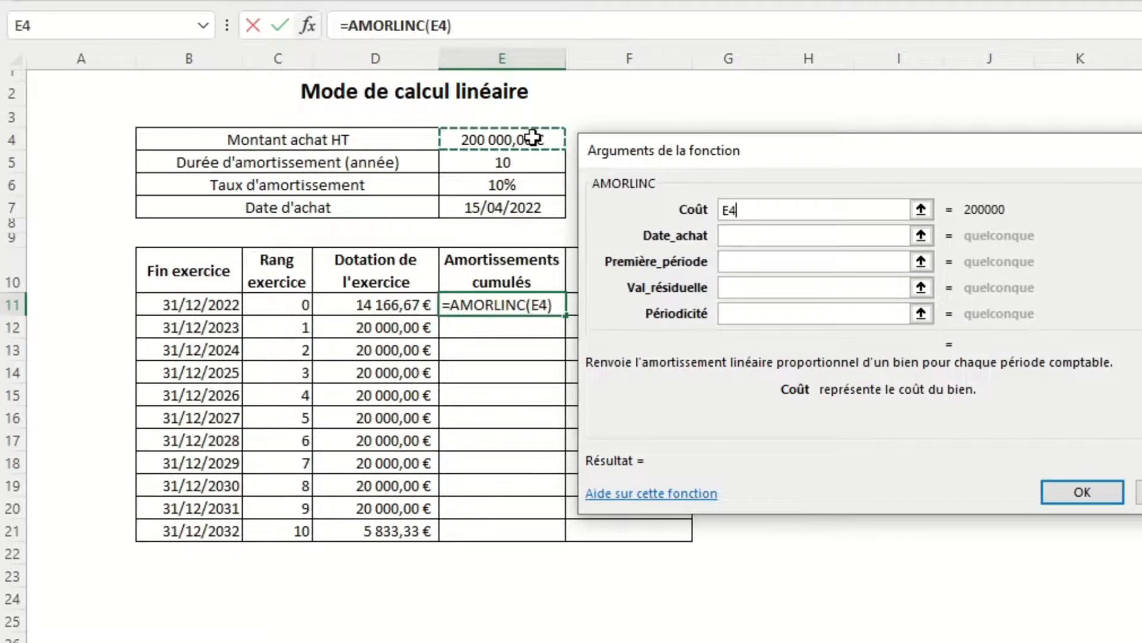
key(F4)
click(741, 236)
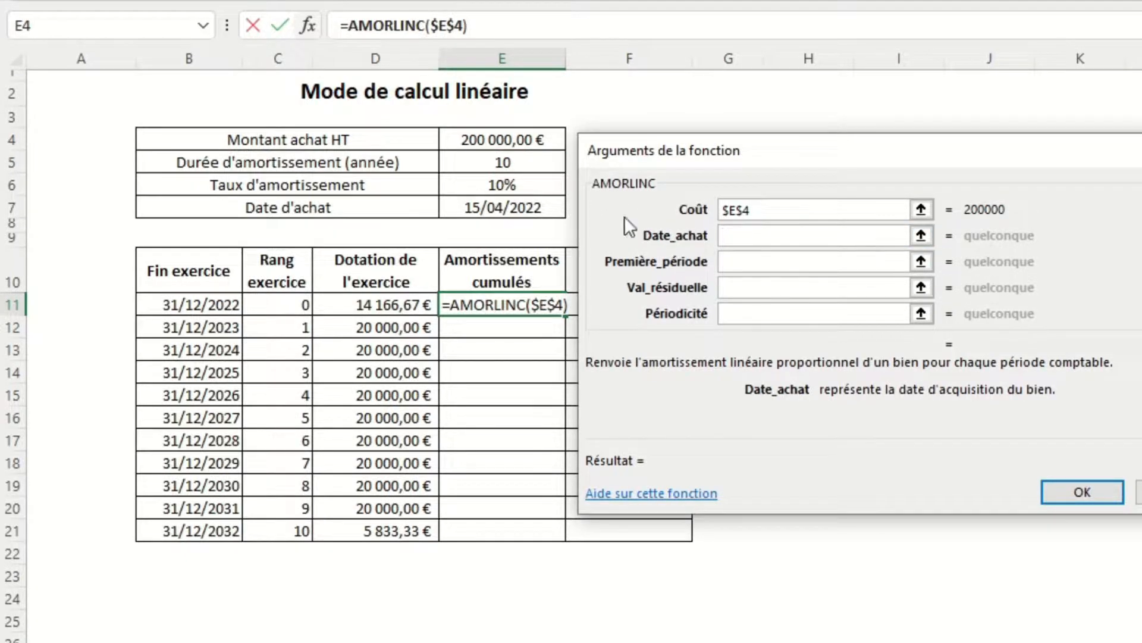
click(480, 210)
key(F4)
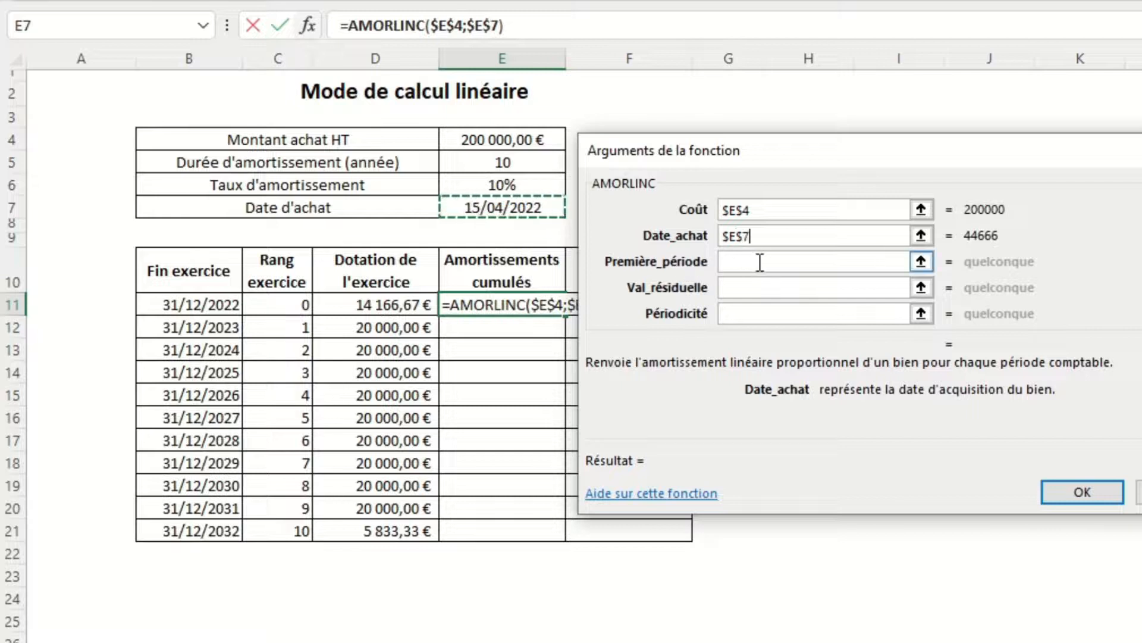
click(760, 261)
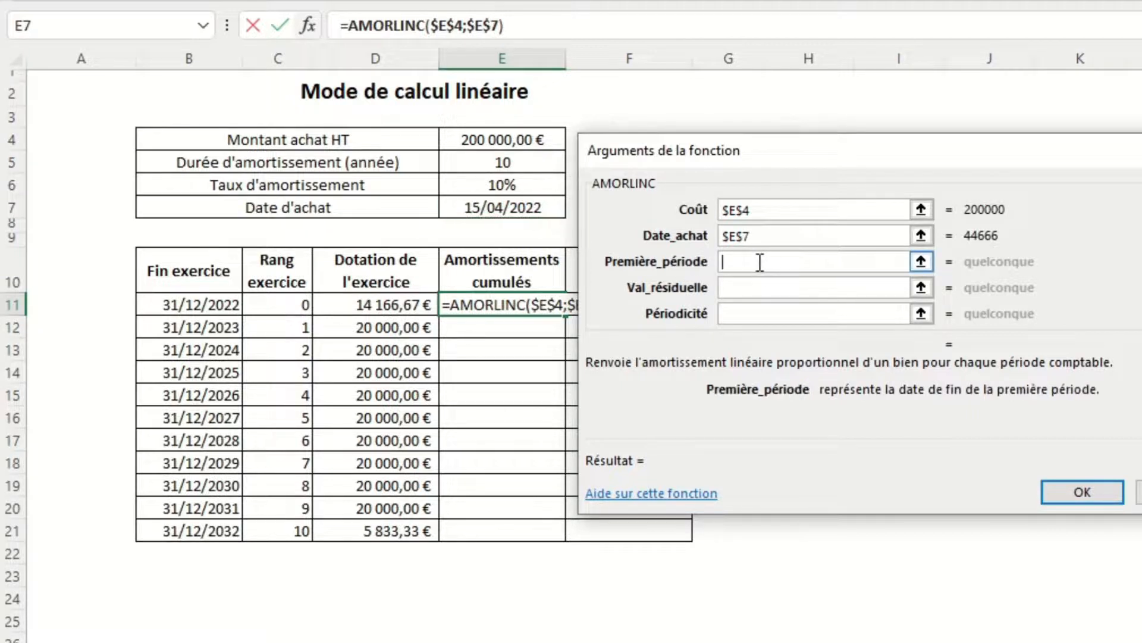
click(155, 305)
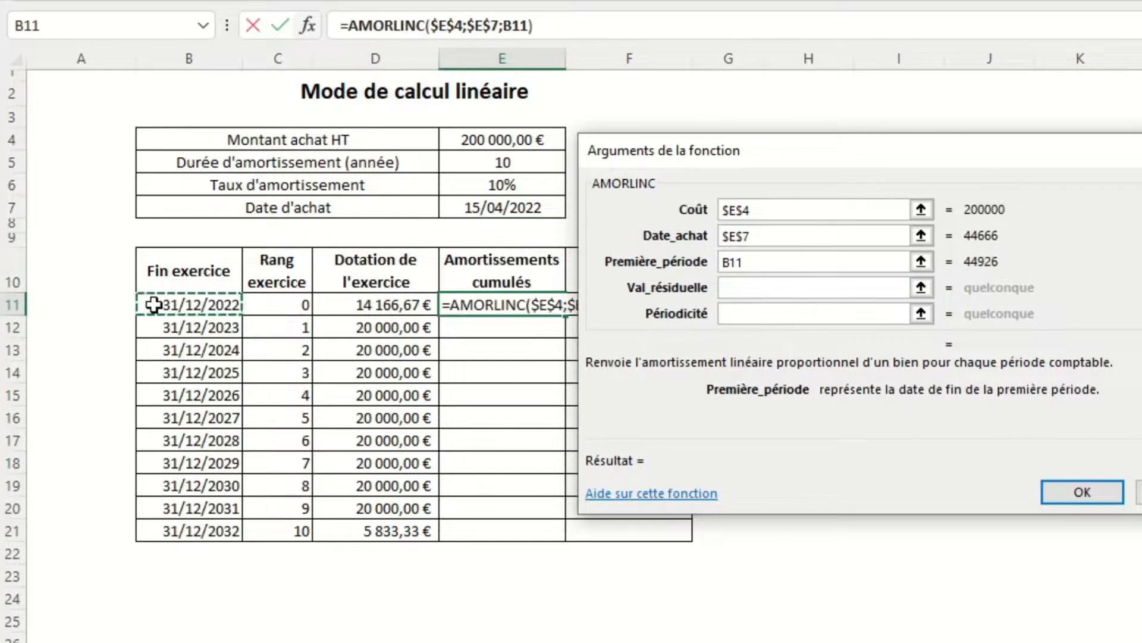
Set both Val_résiduelle and Périodicité to 0 in the AMORLINC arguments.
click(768, 288)
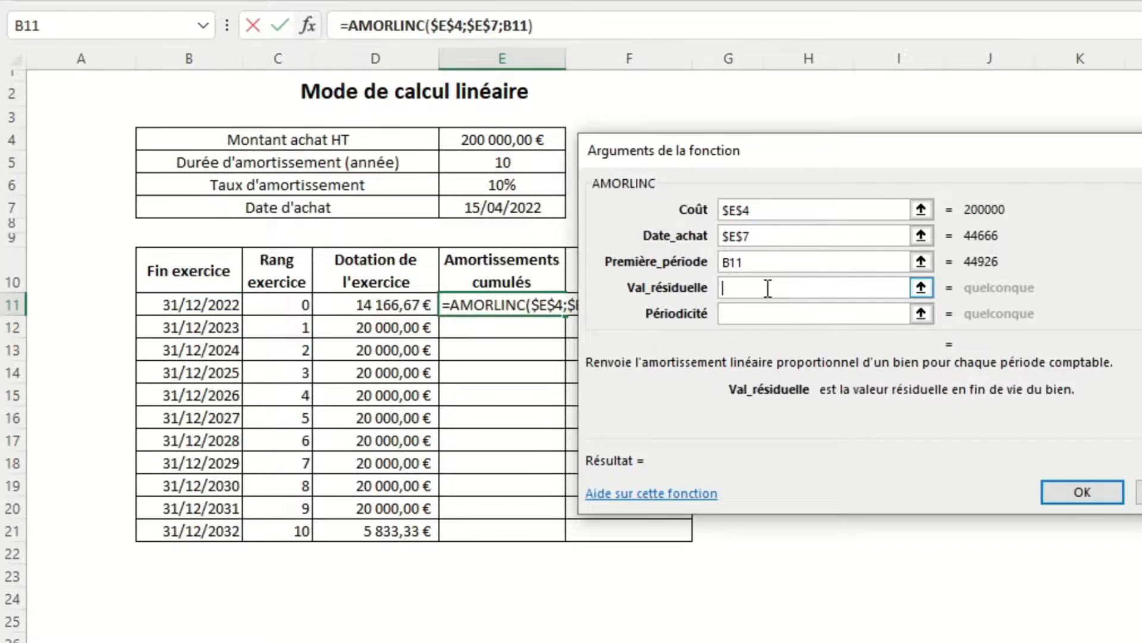
text(0)
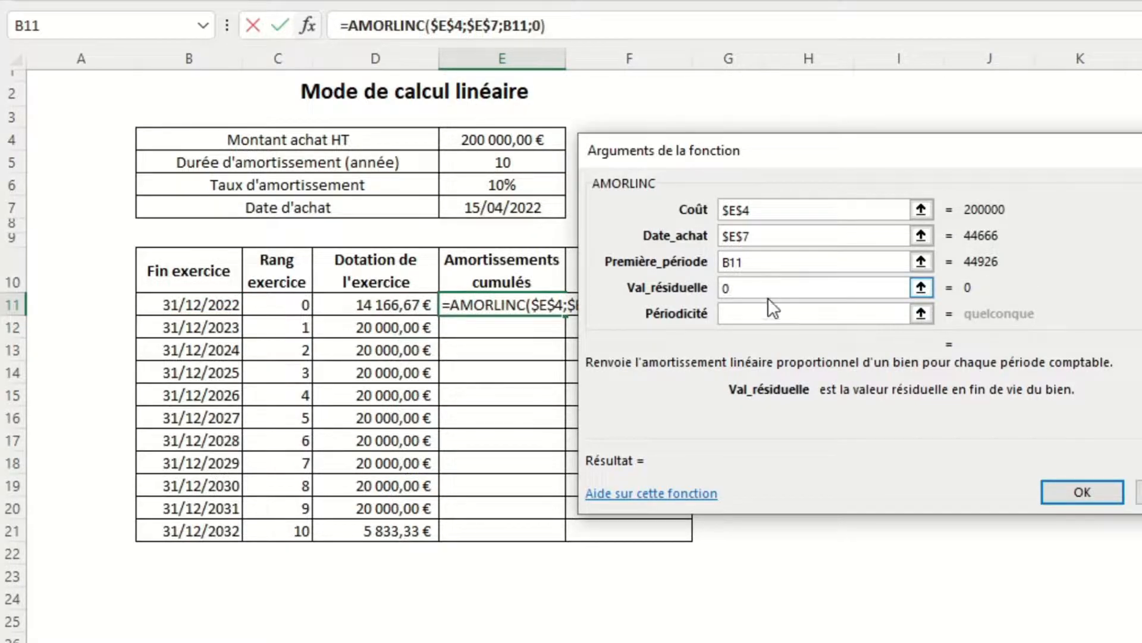
click(764, 308)
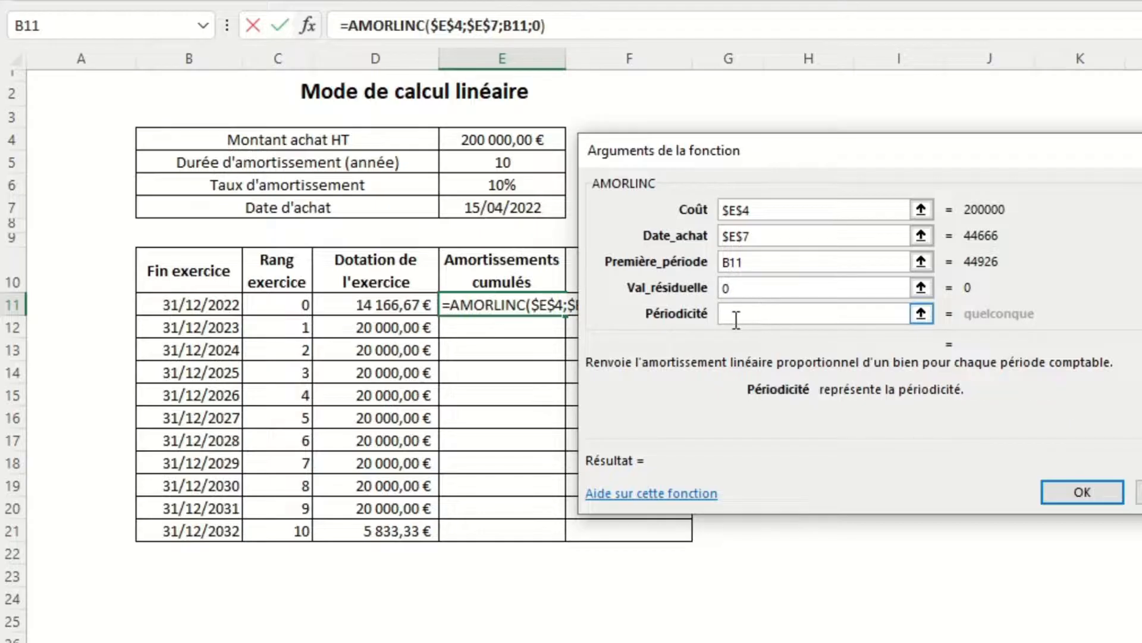
text(0)
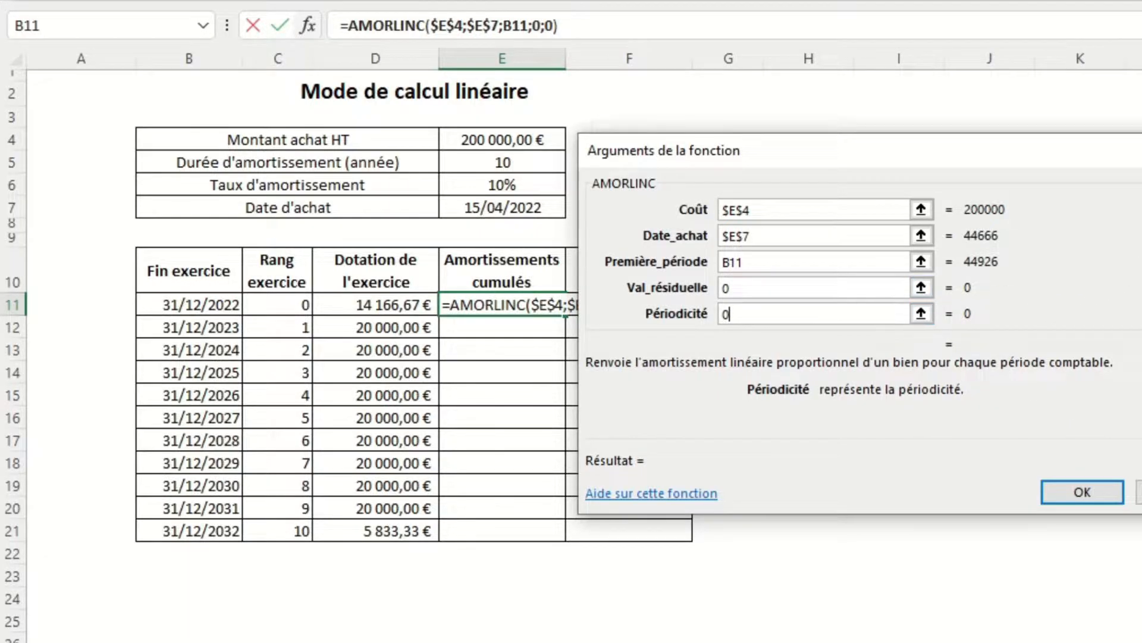
key(Tab)
key(Tab)
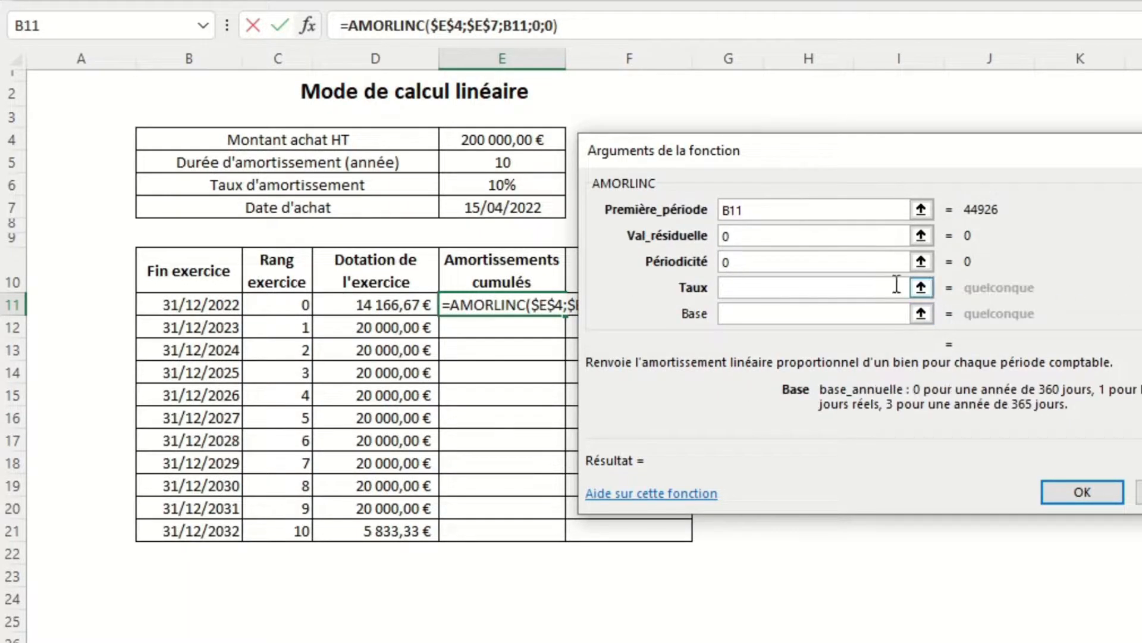
Complete the AMORLINC formula with Taux $E$6 and Base 4, and fill it down from E11 to E21.
click(768, 286)
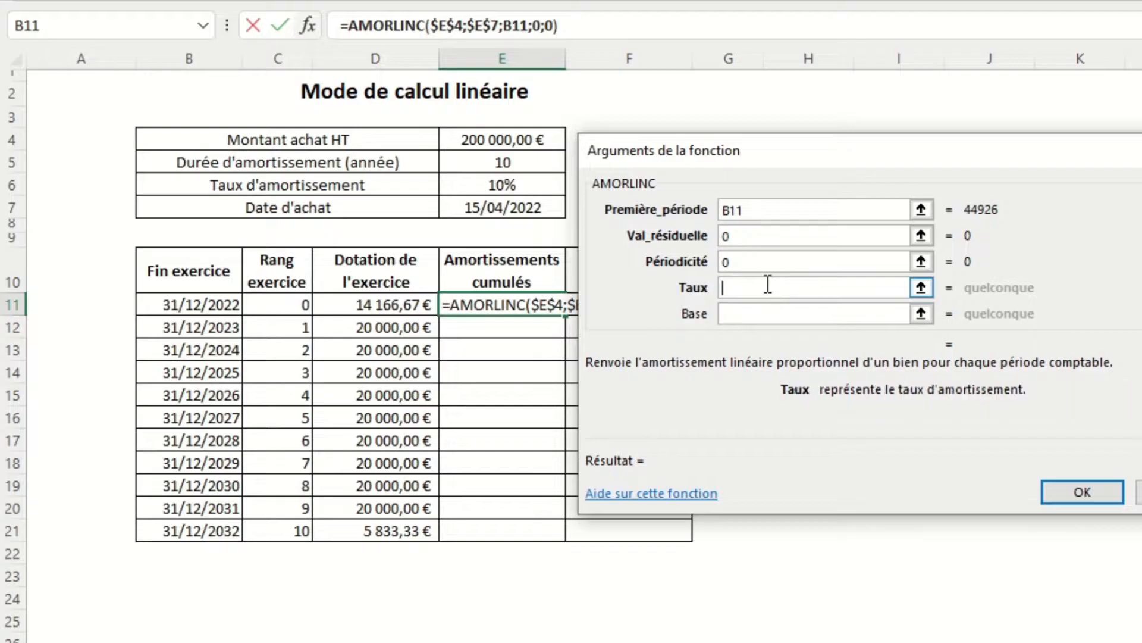
click(524, 183)
key(F4)
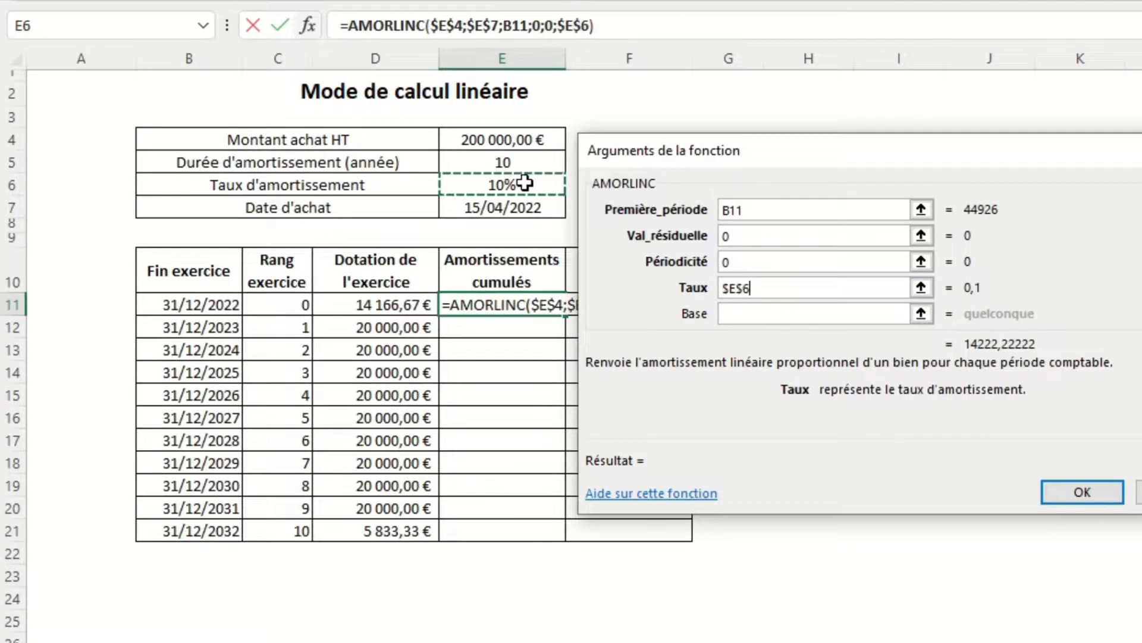
click(756, 315)
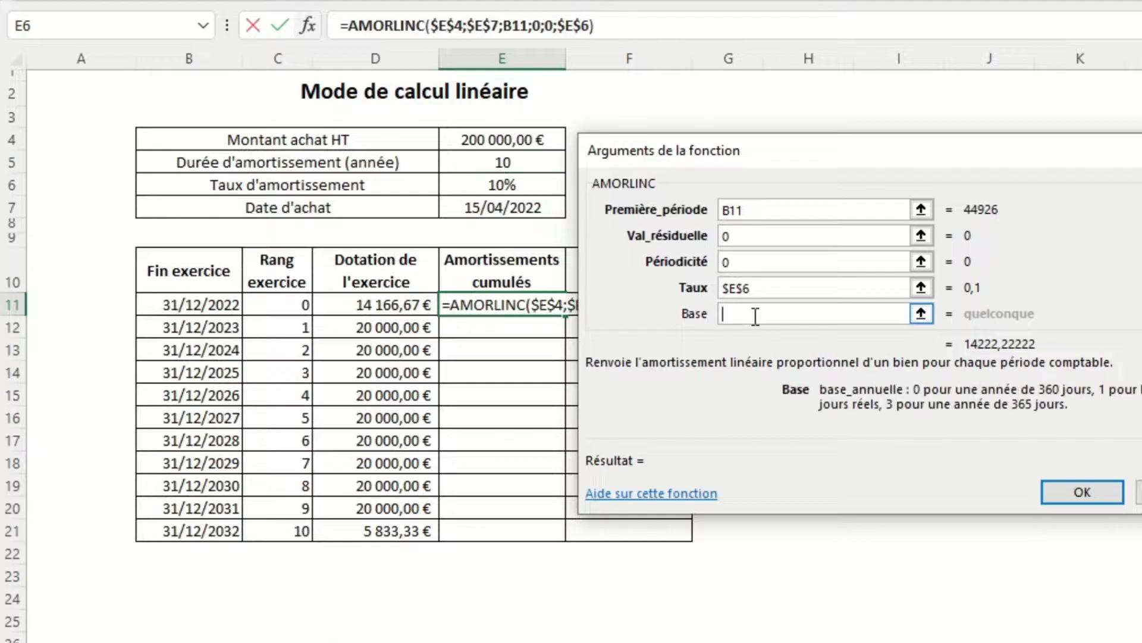
text(4)
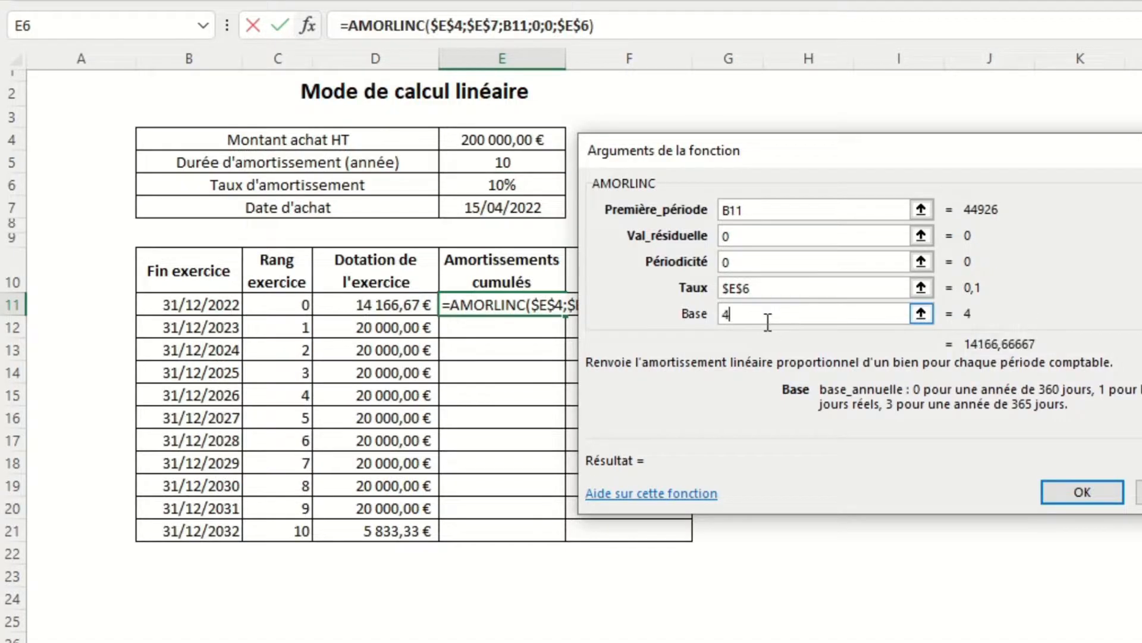
click(1052, 491)
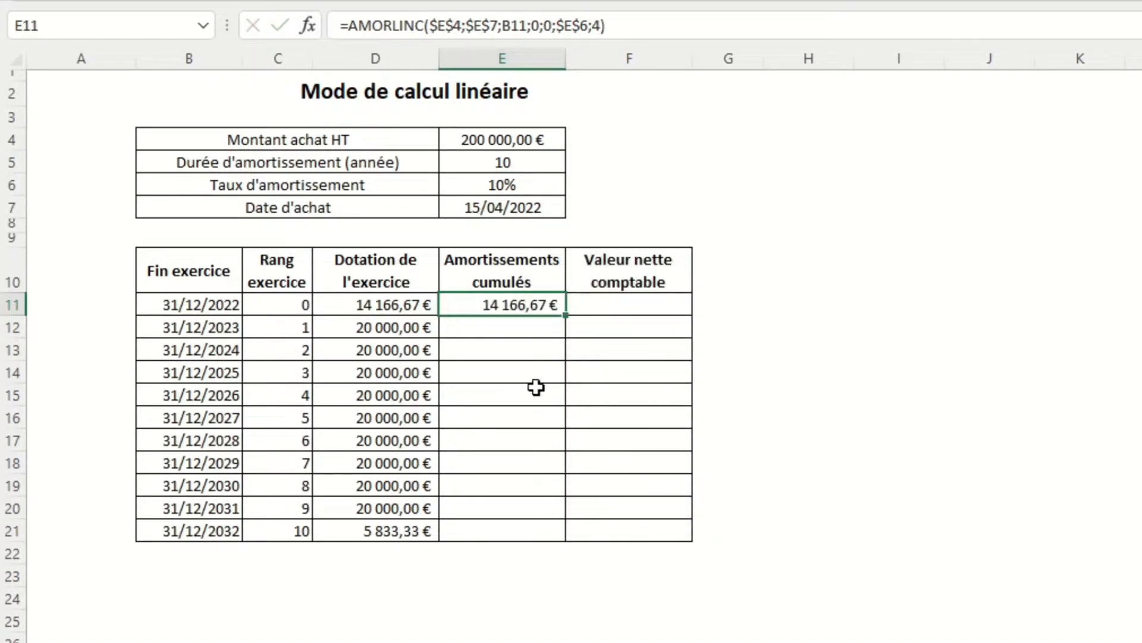
double_click(565, 314)
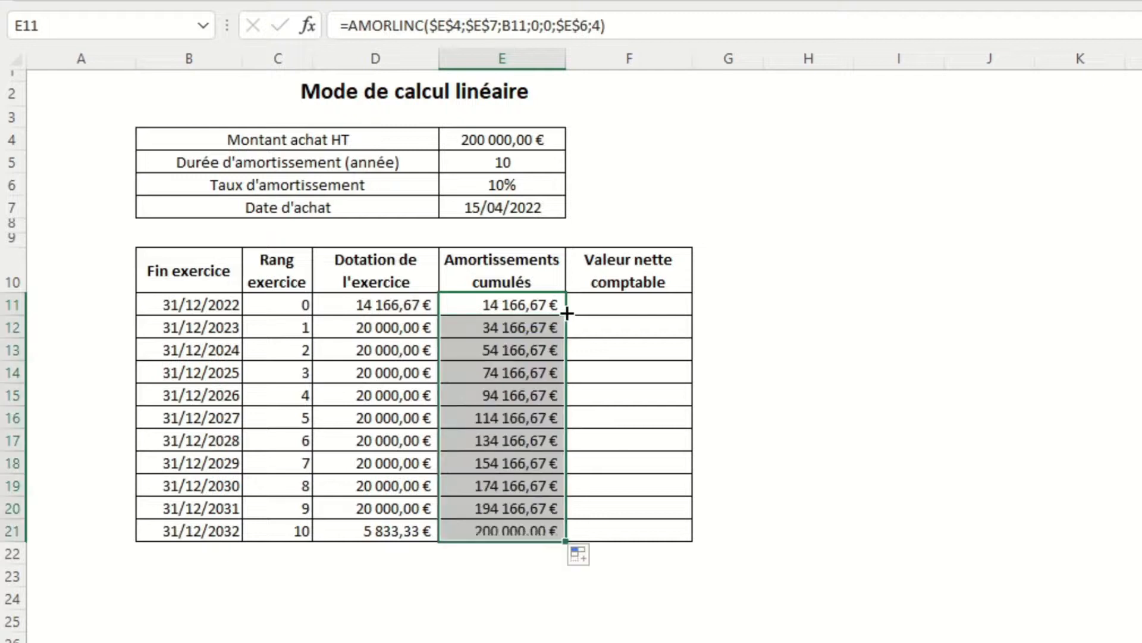
click(757, 389)
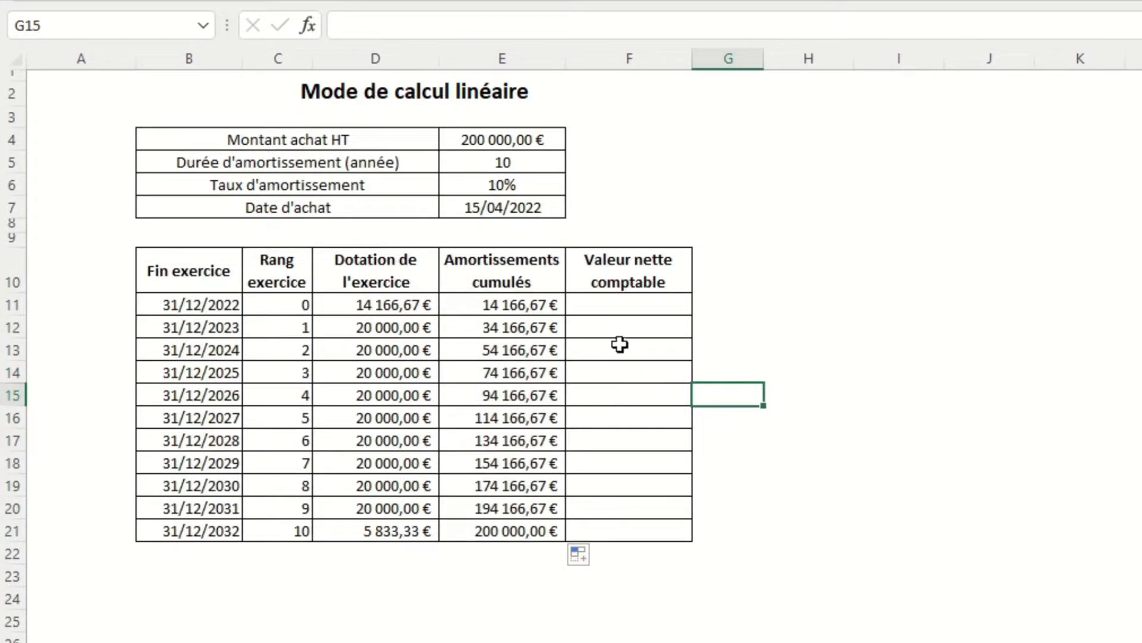
Enter =$E$4-E11 in F11 as the first Valeur nette comptable and fill it down to F21.
click(604, 307)
text(=)
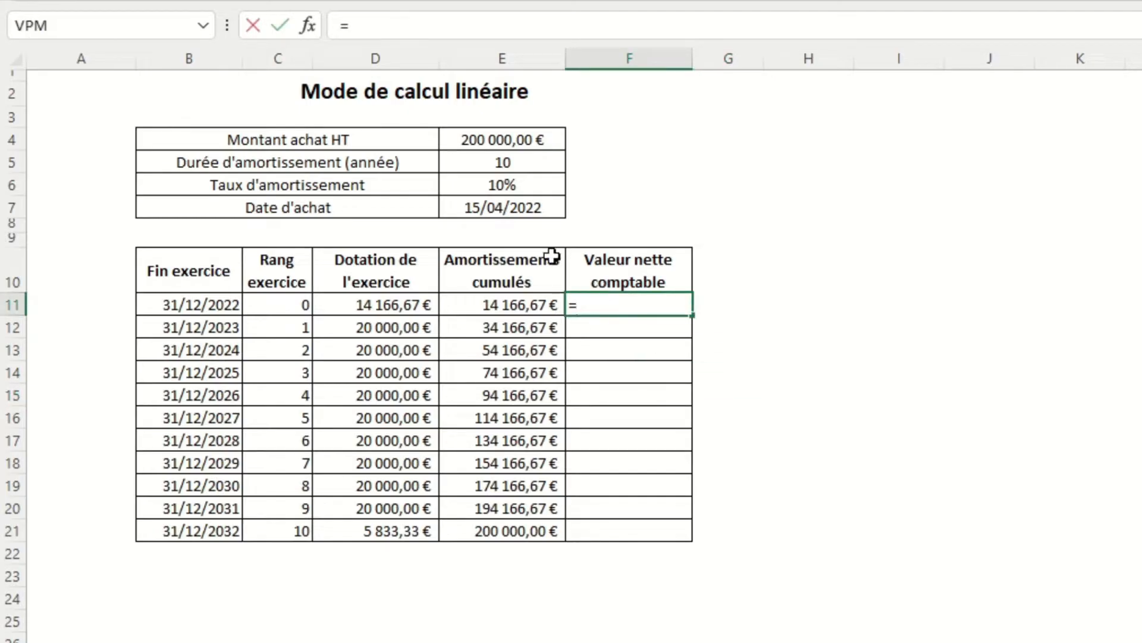
click(544, 140)
key(F4)
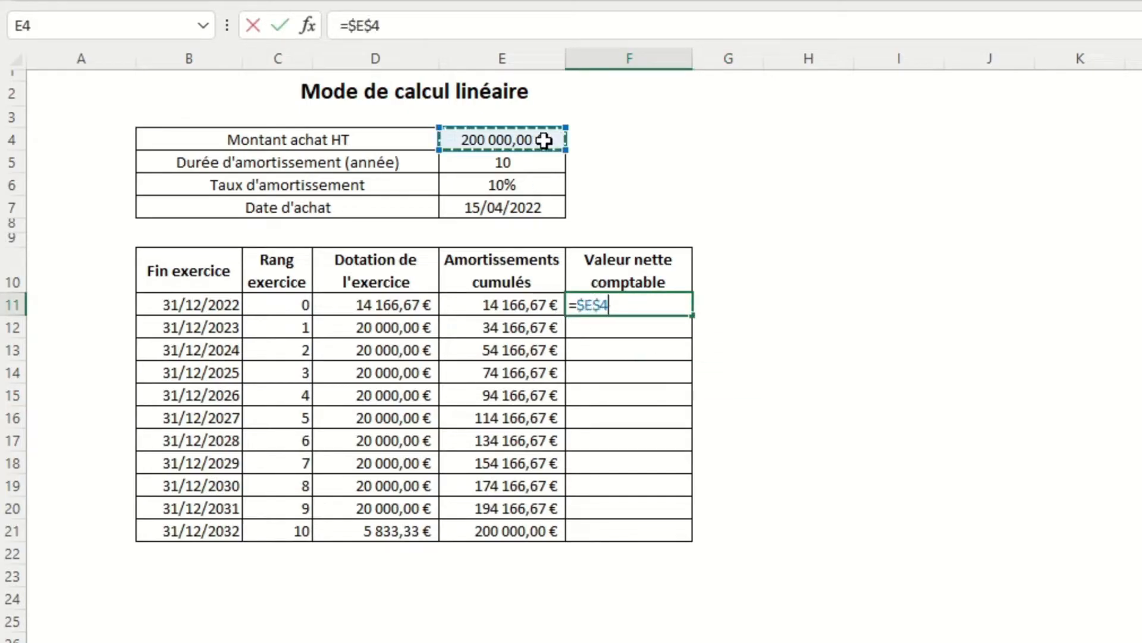
text(-)
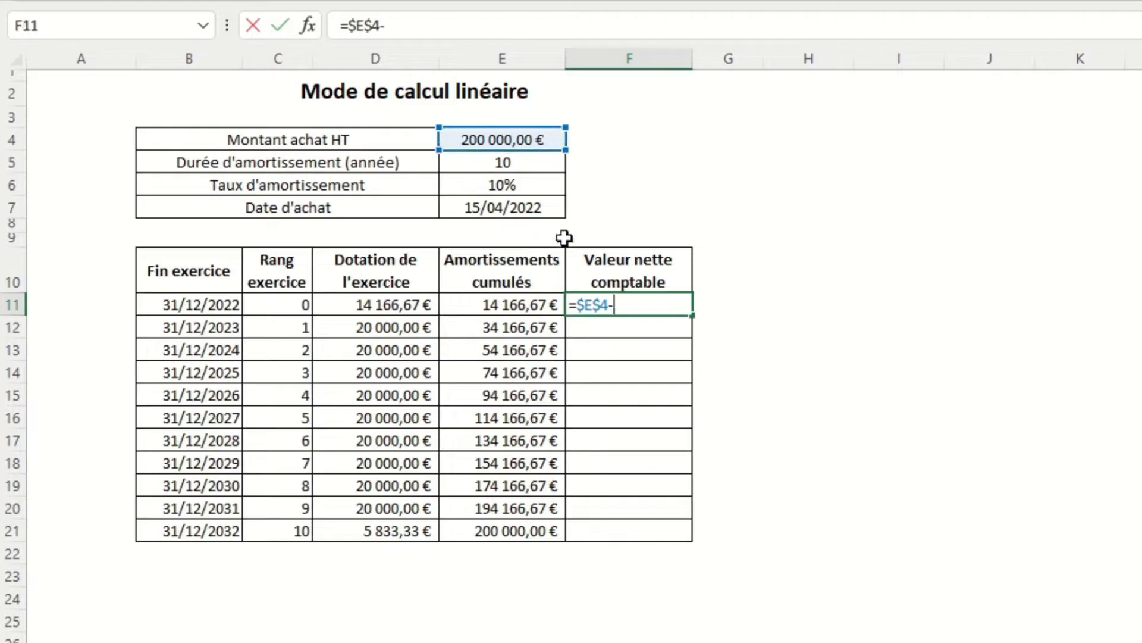
click(543, 304)
key(Return)
click(684, 304)
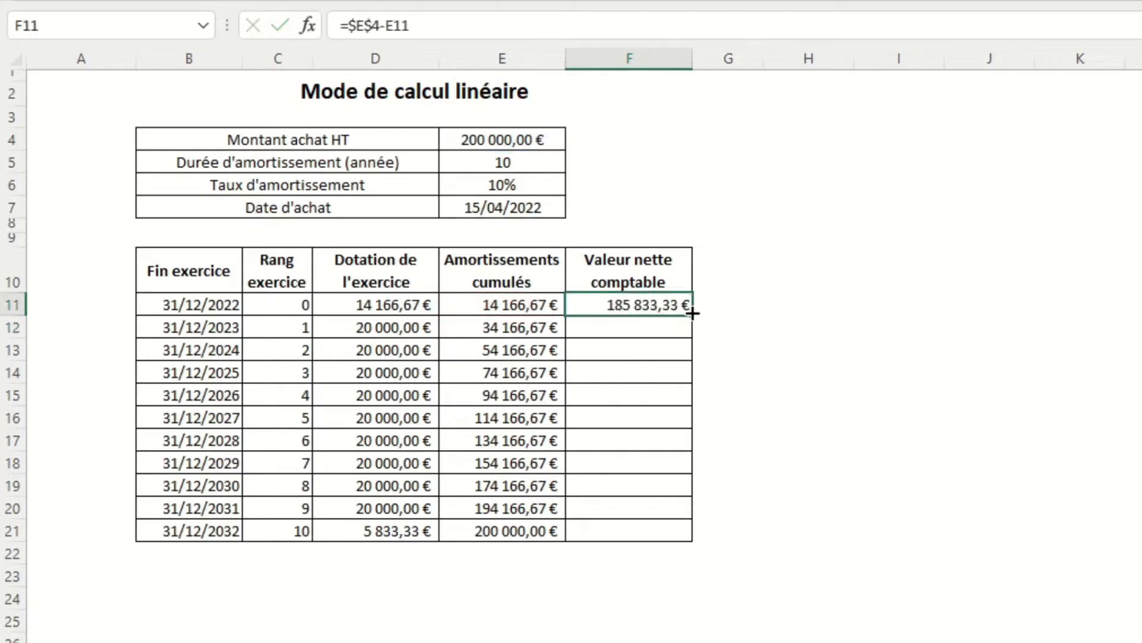
double_click(692, 315)
click(781, 326)
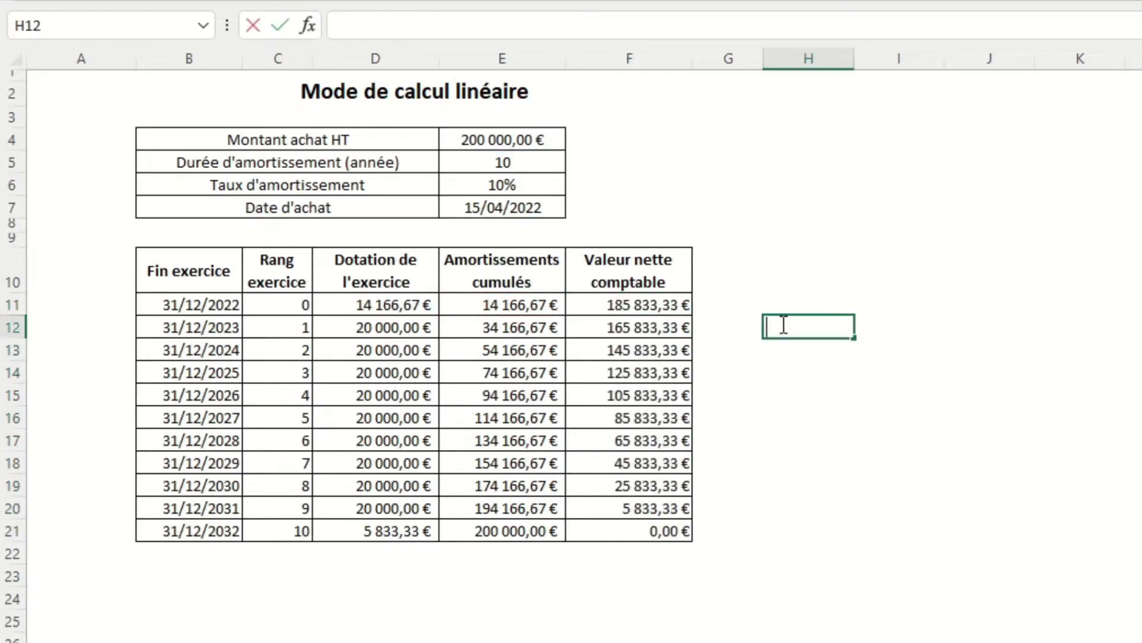
click(795, 408)
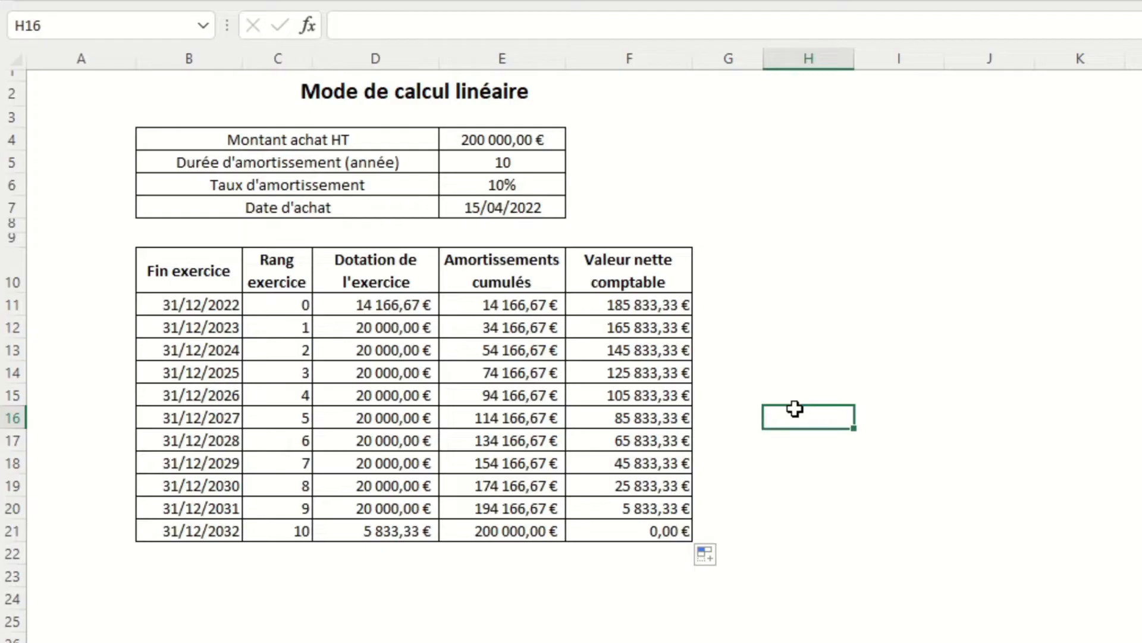